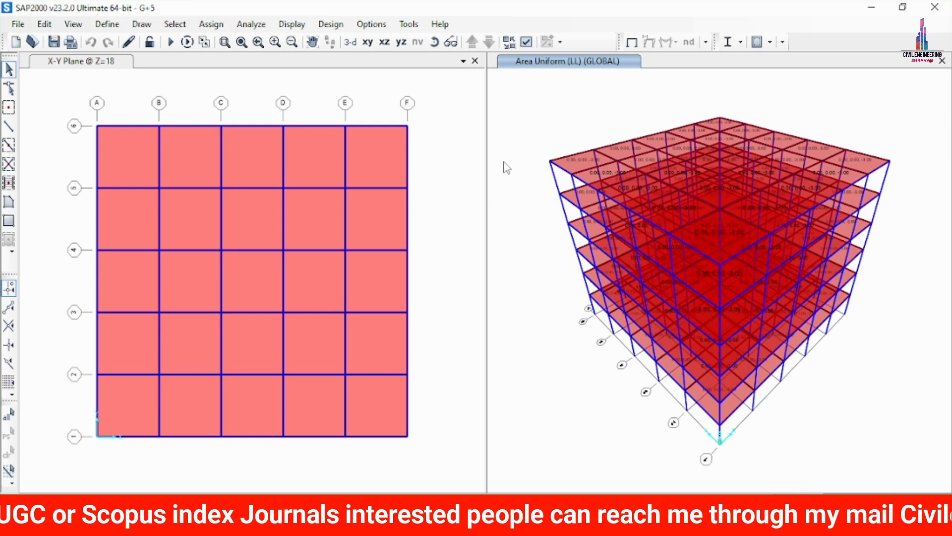
# Add a load pattern named WX of type Wind with the IS 875-2015 auto lateral load
pyautogui.click(107, 25)
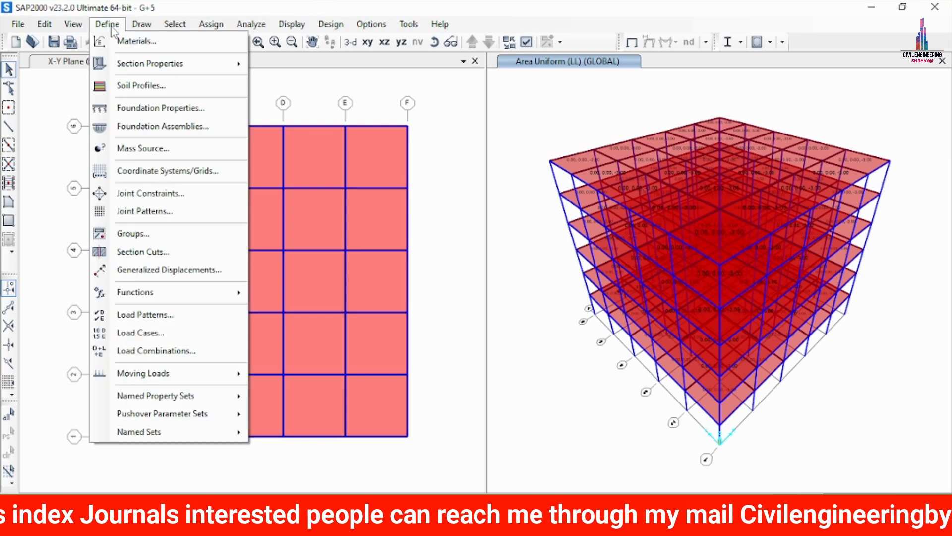
pyautogui.click(159, 315)
pyautogui.moveTo(232, 229); pyautogui.dragTo(165, 224)
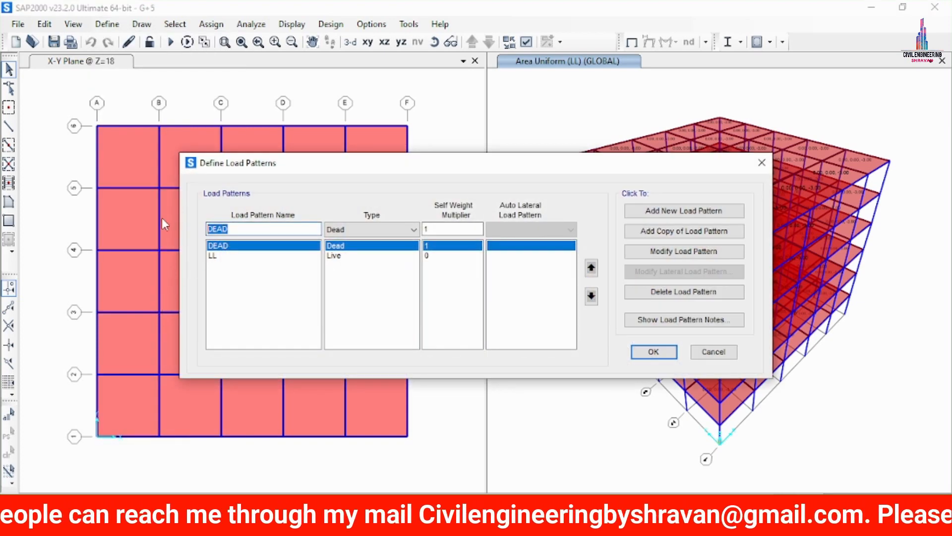
pyautogui.write('WX')
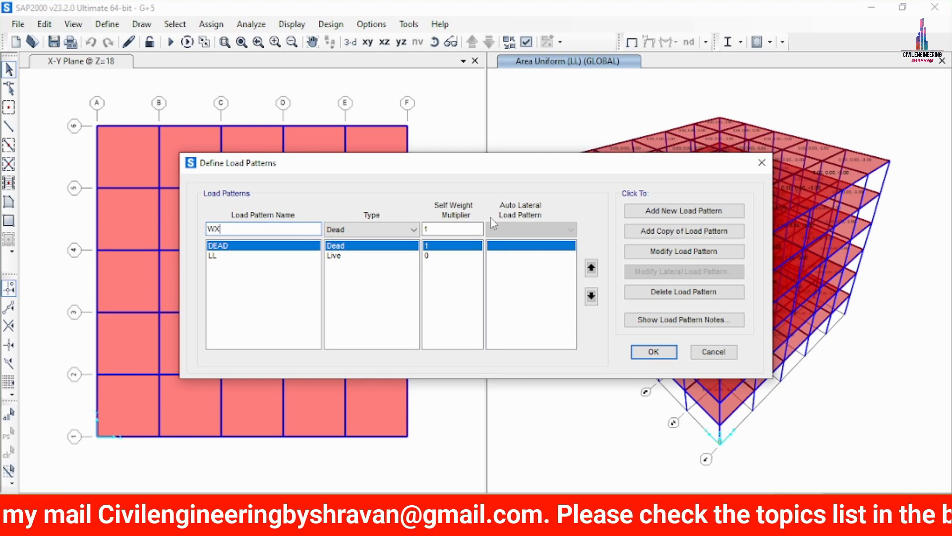
pyautogui.click(378, 231)
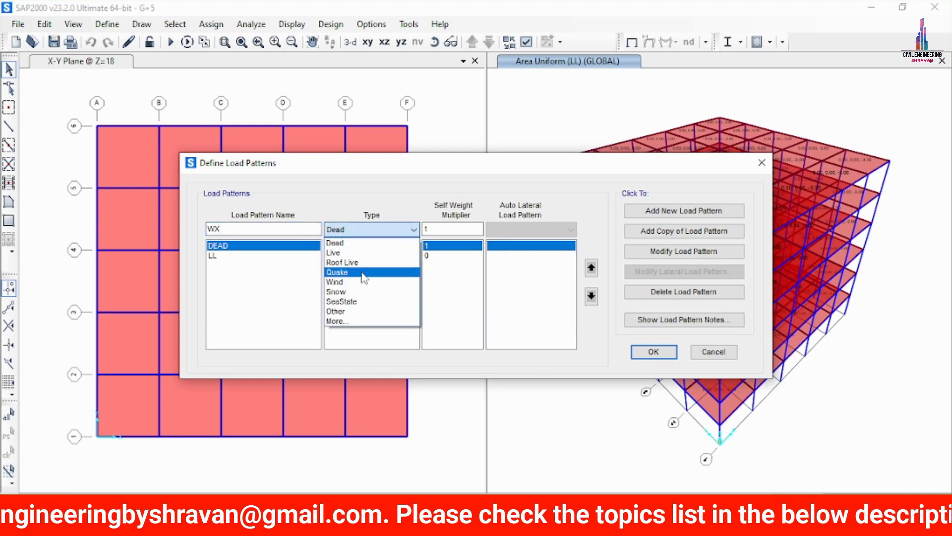
pyautogui.click(361, 282)
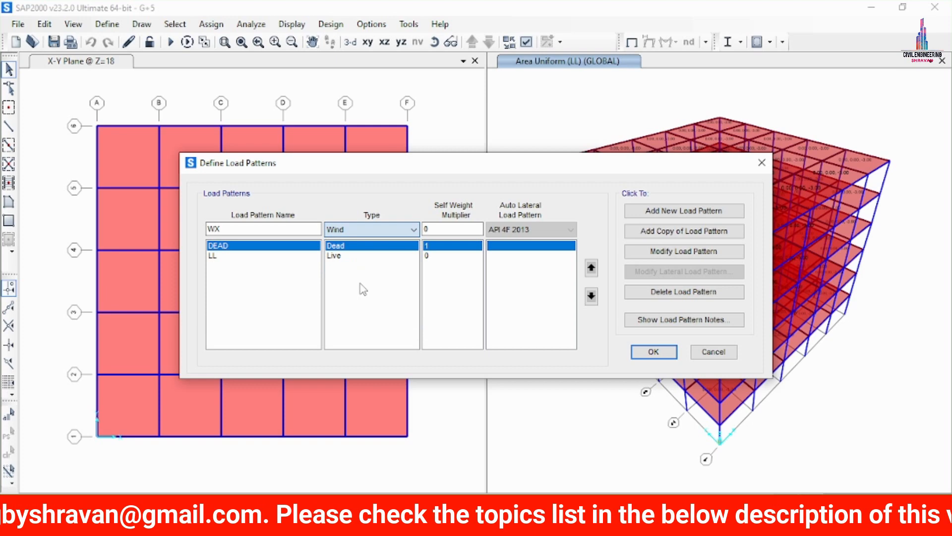
pyautogui.click(495, 231)
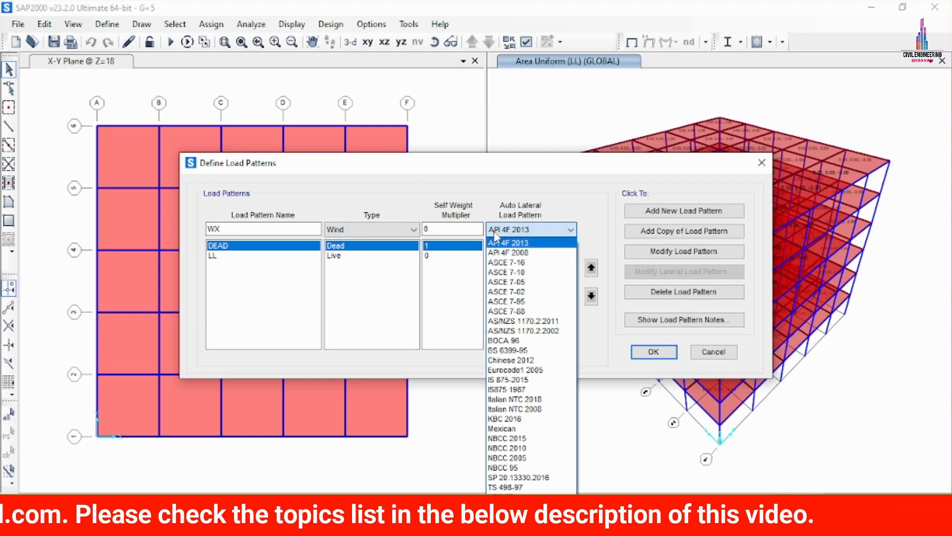
pyautogui.press('i')
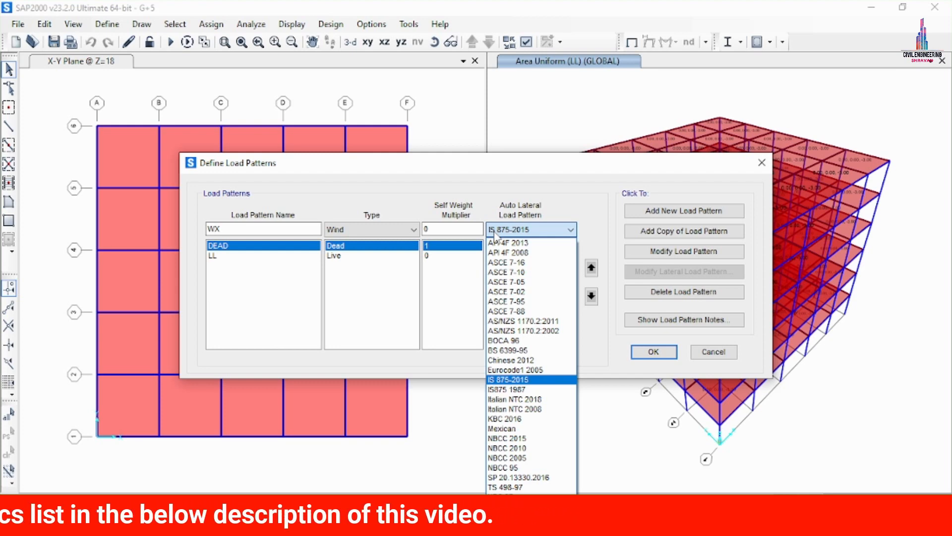
pyautogui.click(494, 231)
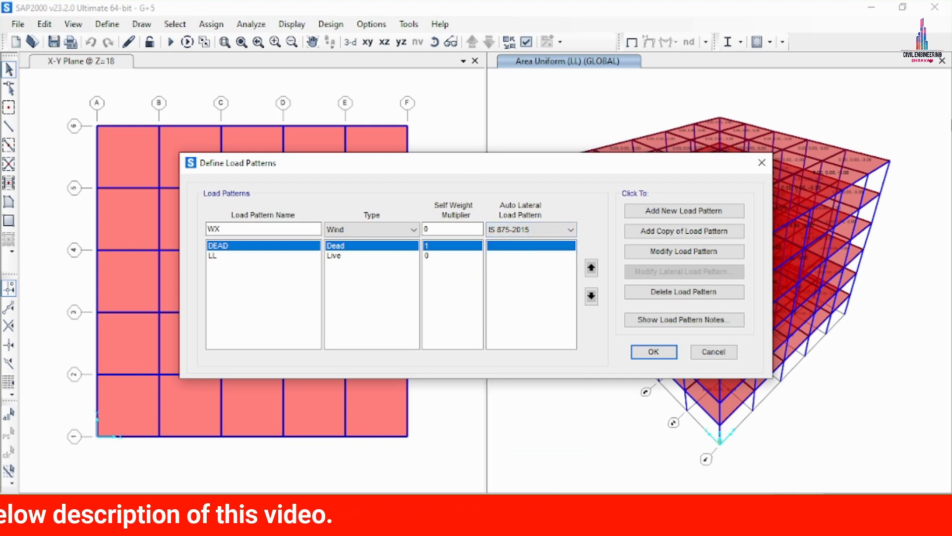
pyautogui.click(690, 212)
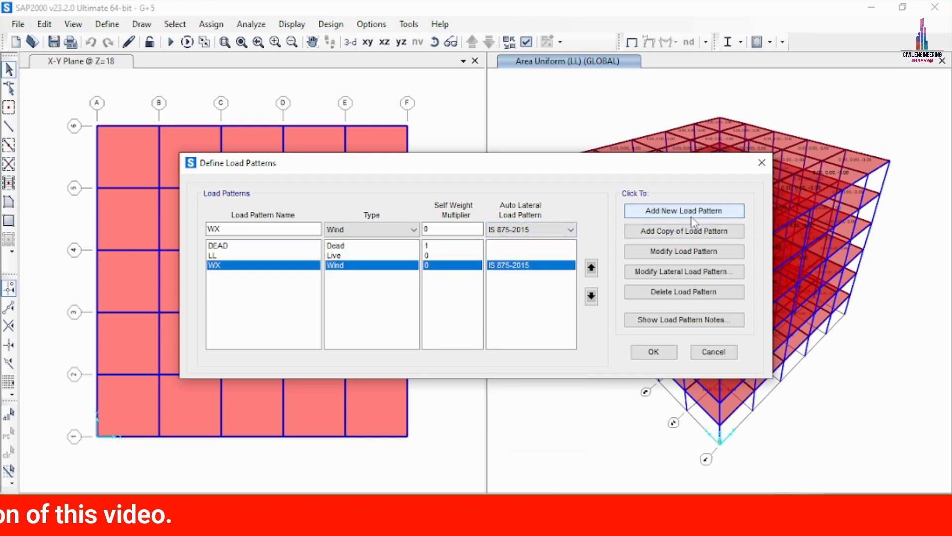
# Add a second wind load pattern named WY, also using the IS 875-2015 auto lateral load
pyautogui.click(244, 229)
pyautogui.press('BackSpace')
pyautogui.write('Y')
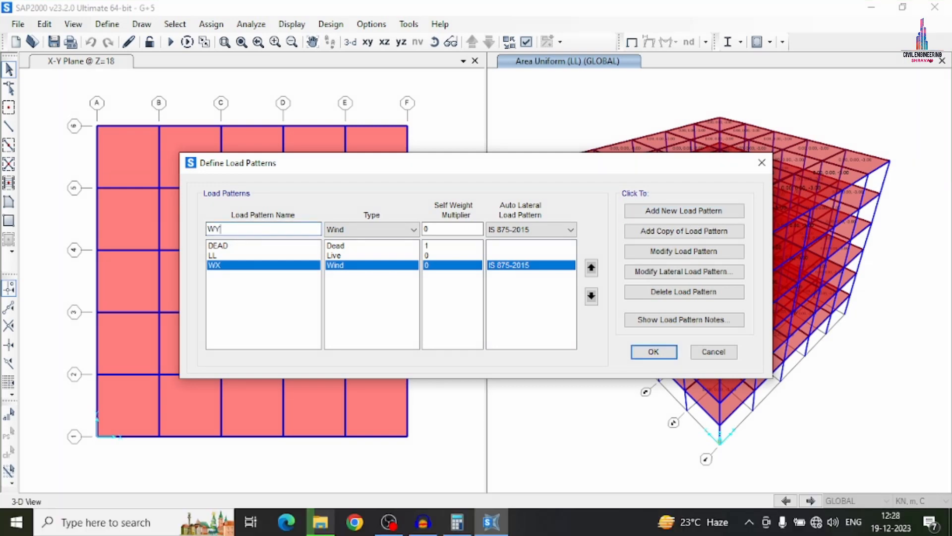
pyautogui.click(683, 212)
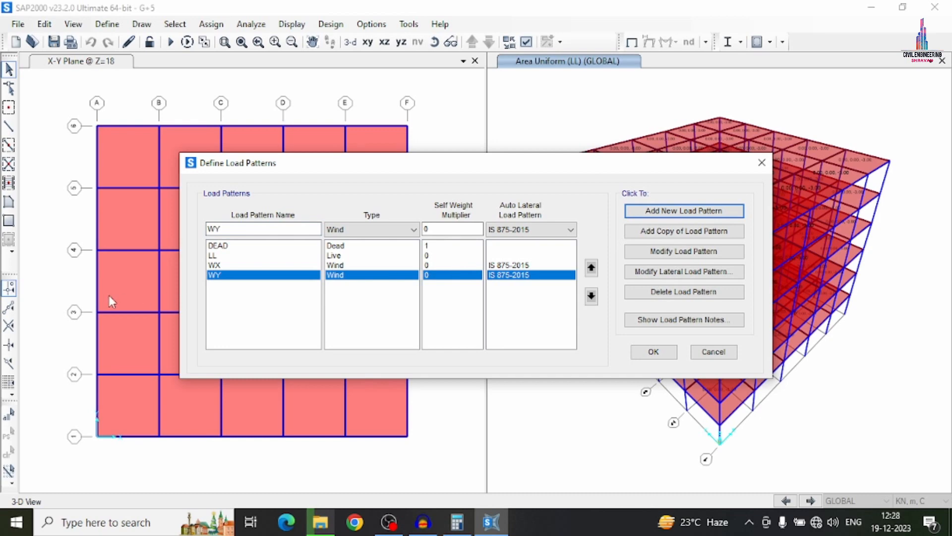
# In the lateral load settings of WX, set the wind speed to 44 m/s and the terrain category to 4
pyautogui.click(511, 266)
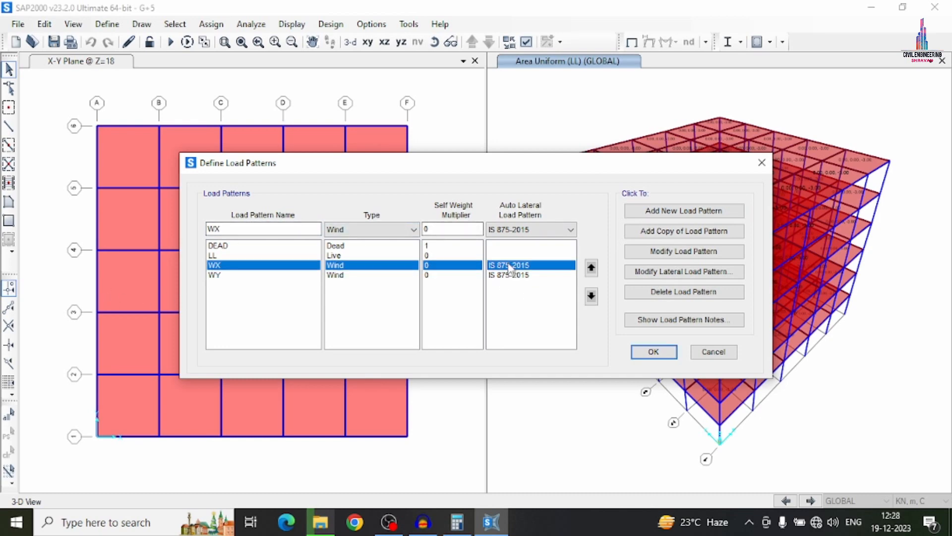
pyautogui.click(683, 272)
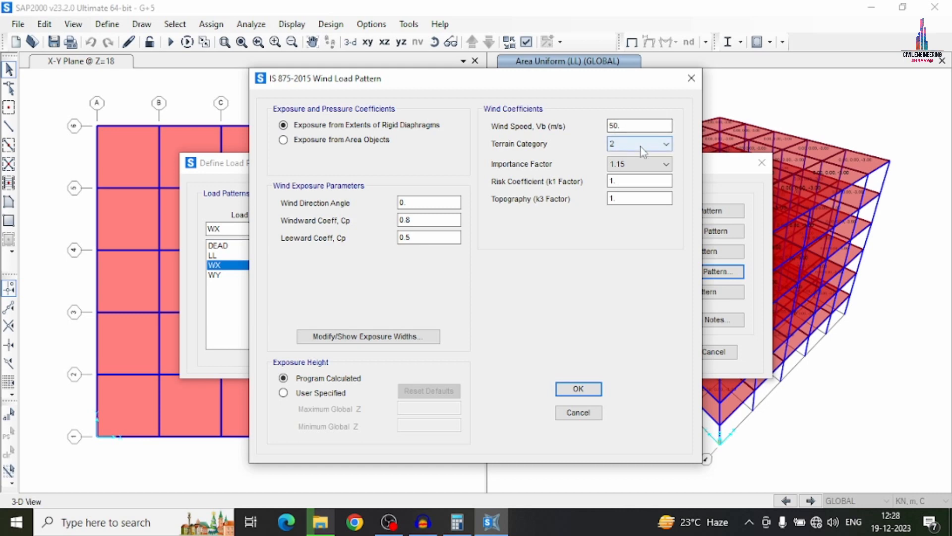
pyautogui.moveTo(651, 126); pyautogui.dragTo(569, 123)
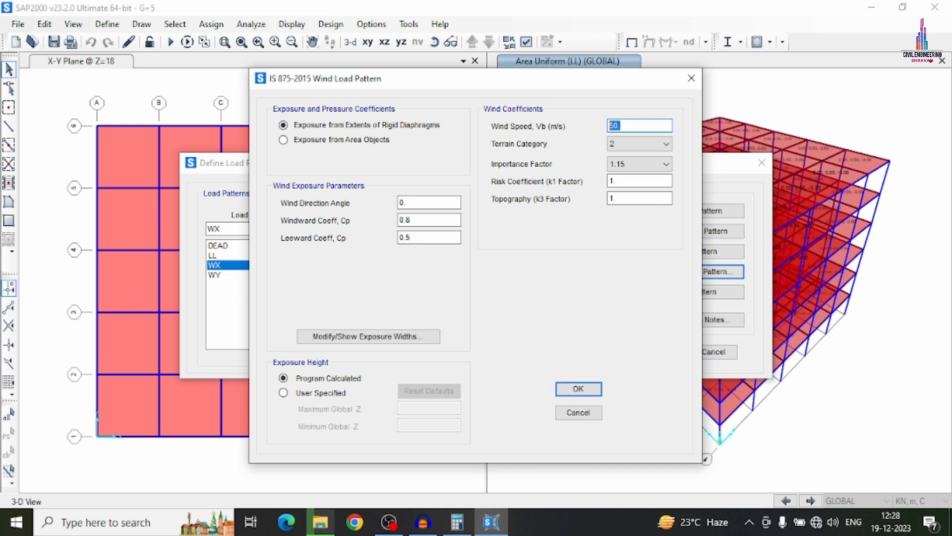
pyautogui.write('44')
pyautogui.click(640, 144)
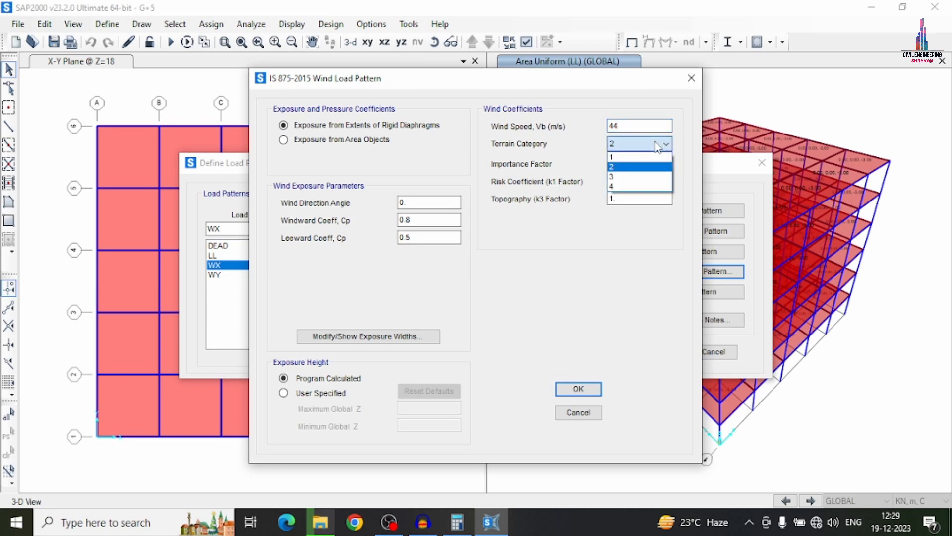
pyautogui.click(620, 189)
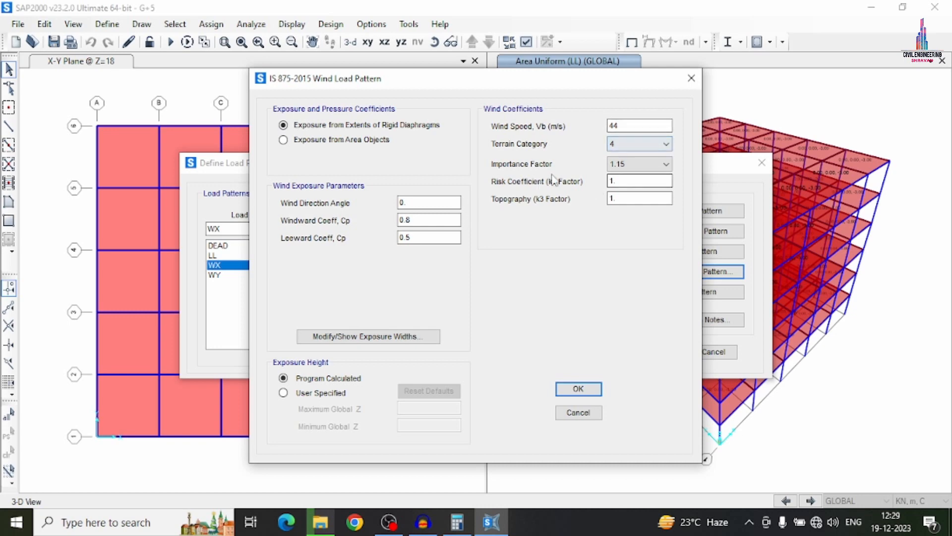
# Keep the WX importance factor at 1.15, set its windward coefficient to 0.86, and accept the lateral load settings
pyautogui.click(665, 165)
pyautogui.click(663, 167)
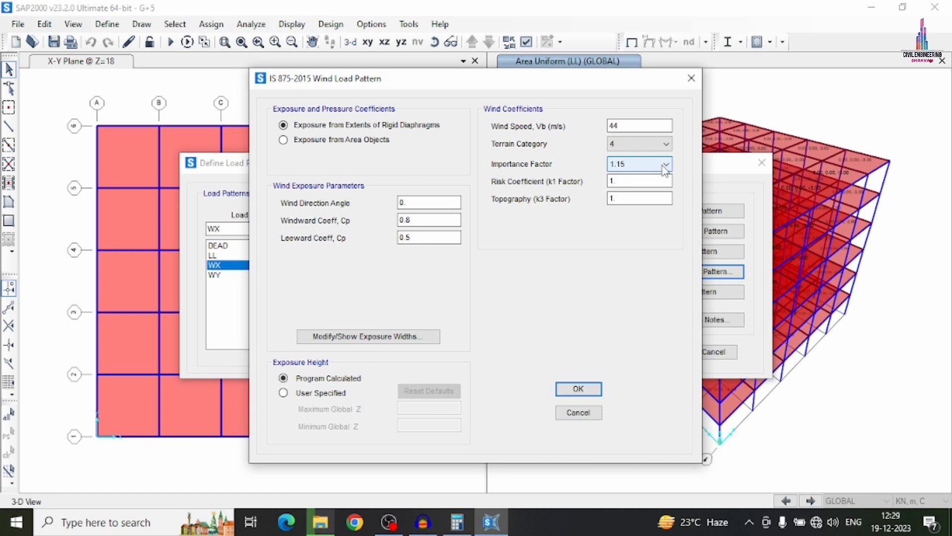
pyautogui.click(665, 165)
pyautogui.click(665, 167)
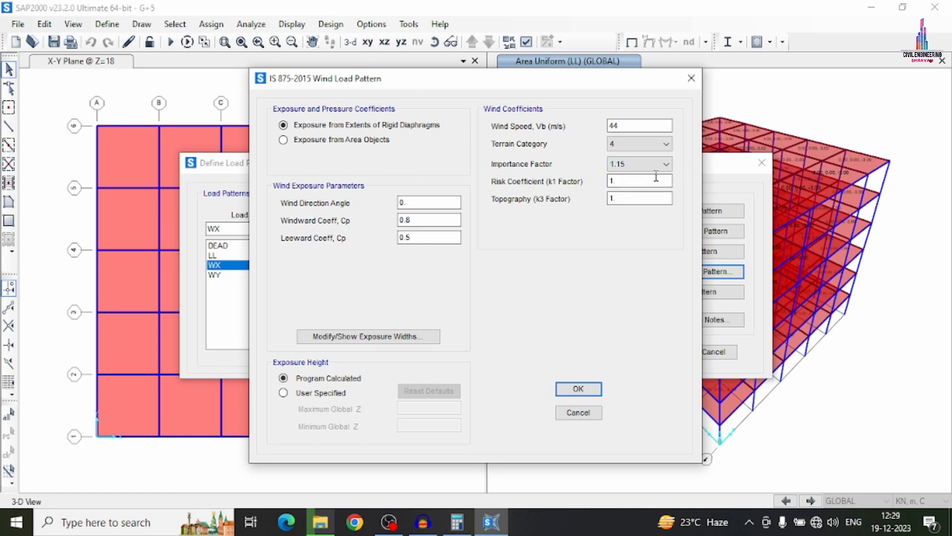
pyautogui.click(657, 179)
pyautogui.click(646, 196)
pyautogui.click(428, 219)
pyautogui.write('6')
pyautogui.click(429, 238)
pyautogui.click(590, 390)
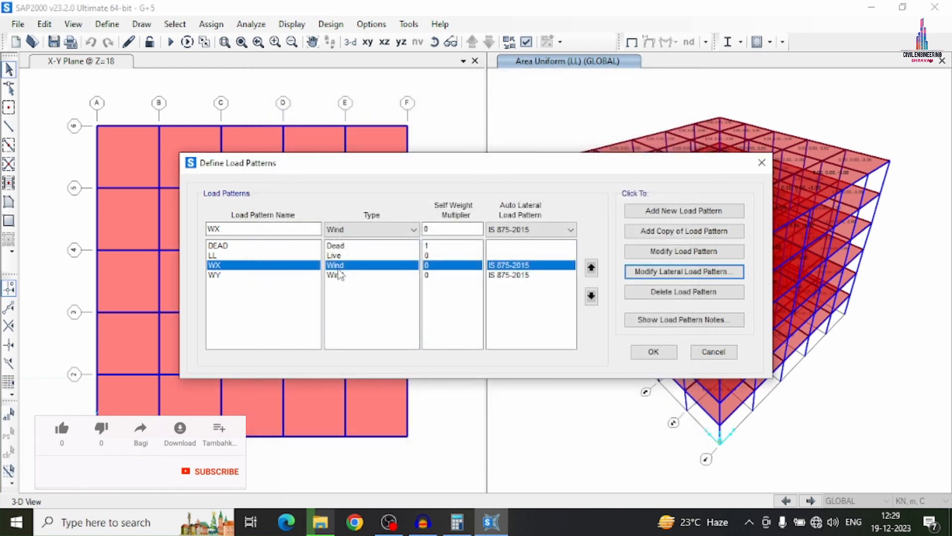
# In the lateral load settings of WY, set the wind speed to 44 m/s and the terrain category to 4
pyautogui.click(340, 274)
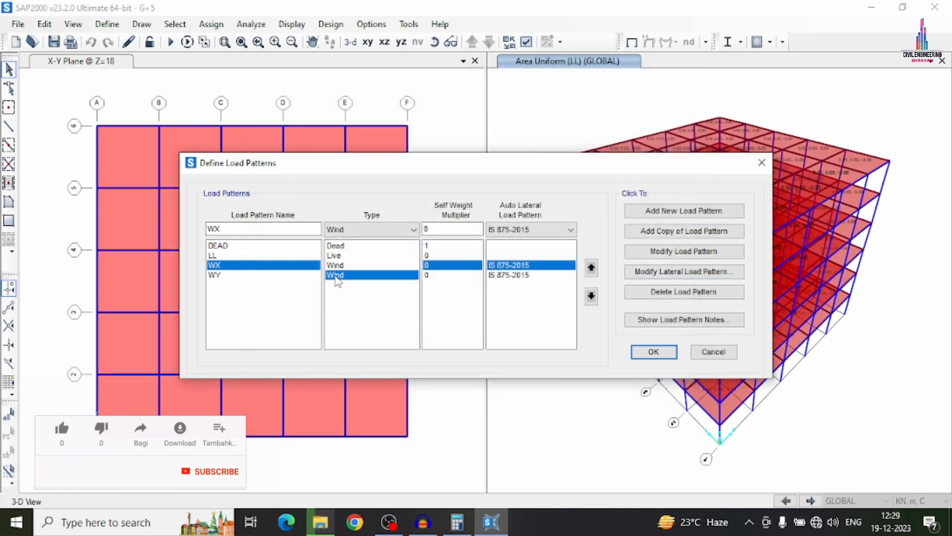
pyautogui.click(689, 271)
pyautogui.moveTo(630, 125); pyautogui.dragTo(572, 124)
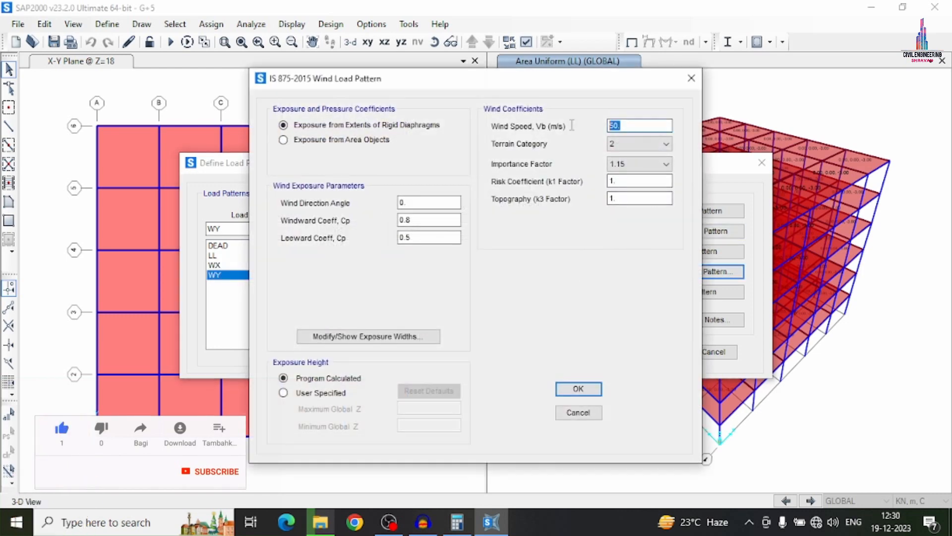
pyautogui.write('44')
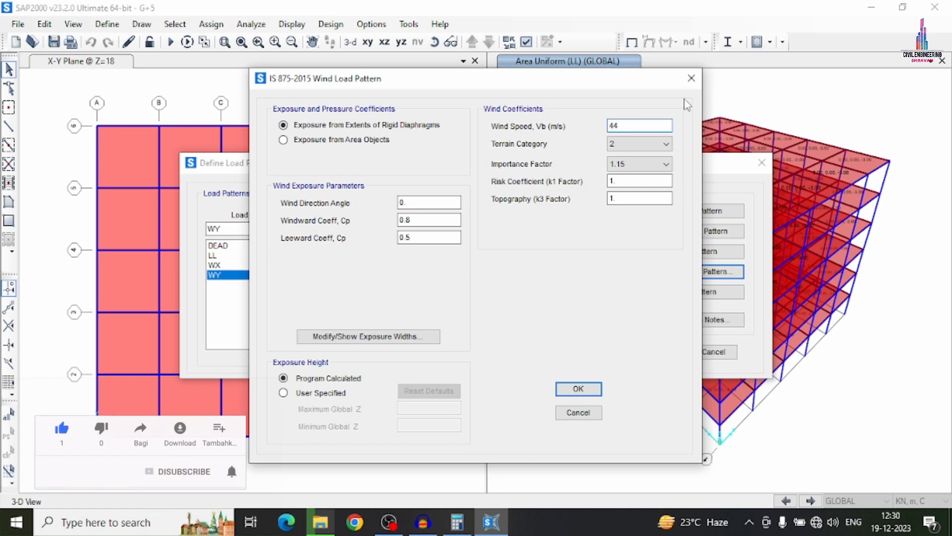
pyautogui.click(666, 144)
pyautogui.click(635, 189)
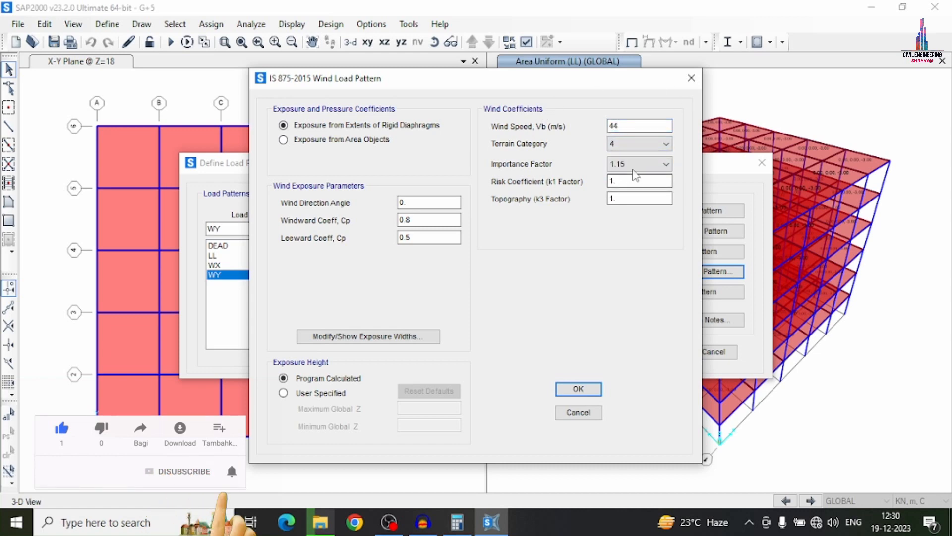
# Set the WY wind direction angle to 90 and windward coefficient to 0.86, and accept the load pattern definitions
pyautogui.moveTo(429, 204); pyautogui.dragTo(254, 211)
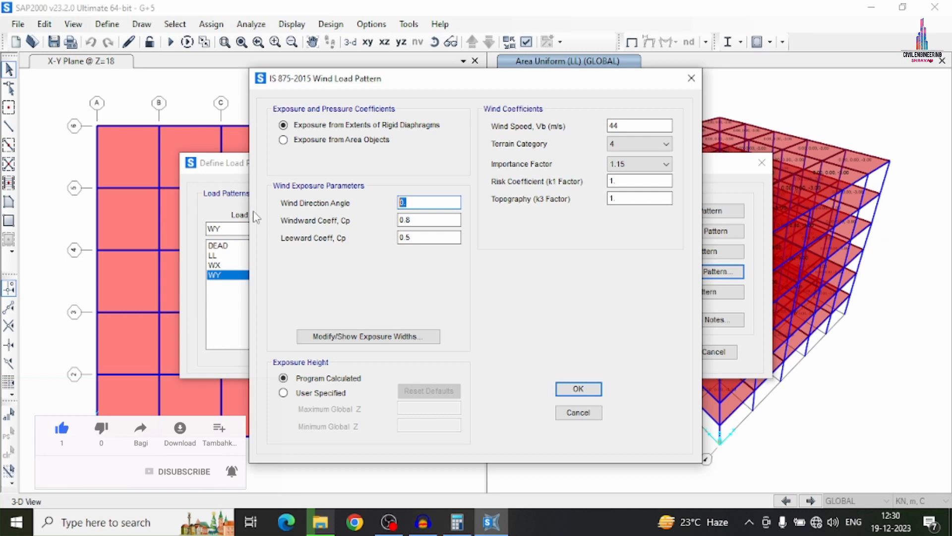
pyautogui.write('90')
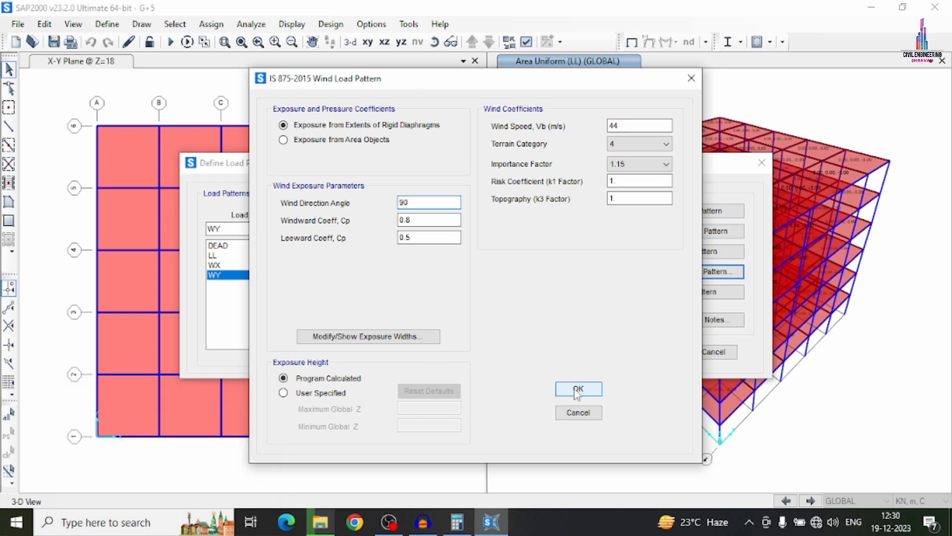
pyautogui.click(421, 223)
pyautogui.write('6')
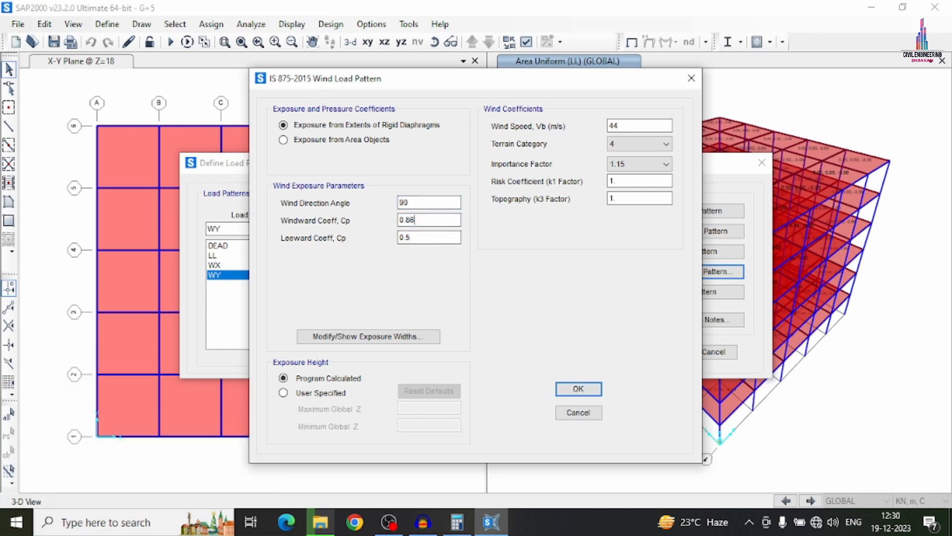
pyautogui.click(579, 388)
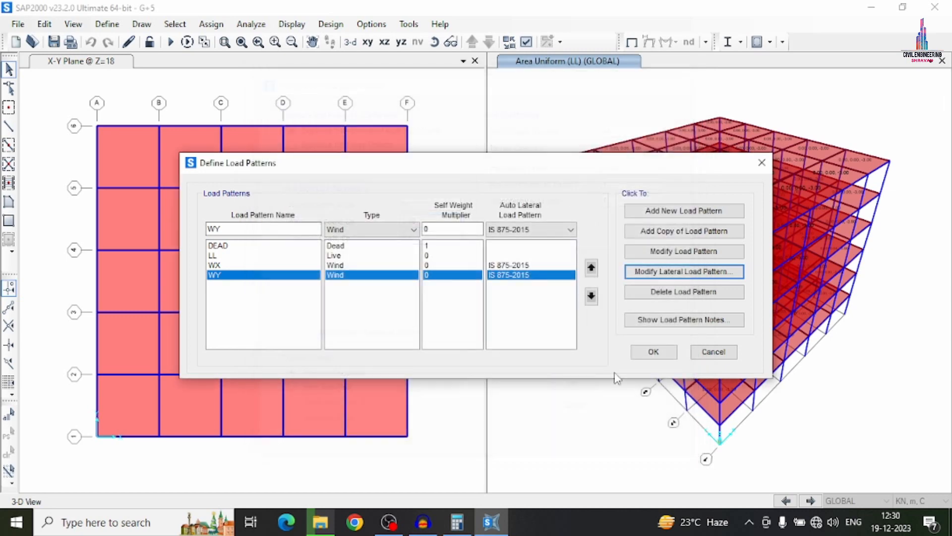
pyautogui.click(653, 352)
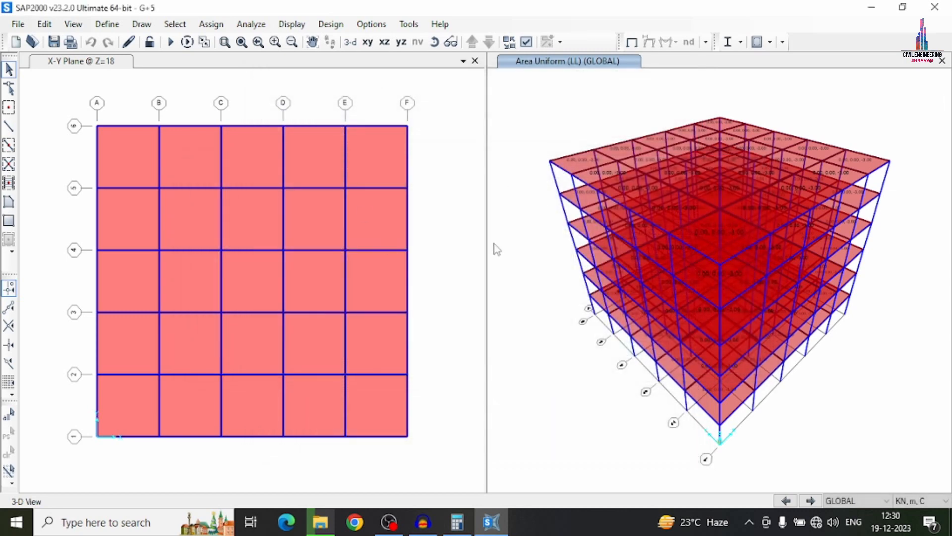
# Assign fixed restraints, with all translations and rotations restrained, to all the base joints in the X-Y plane at Z=0
pyautogui.click(454, 96)
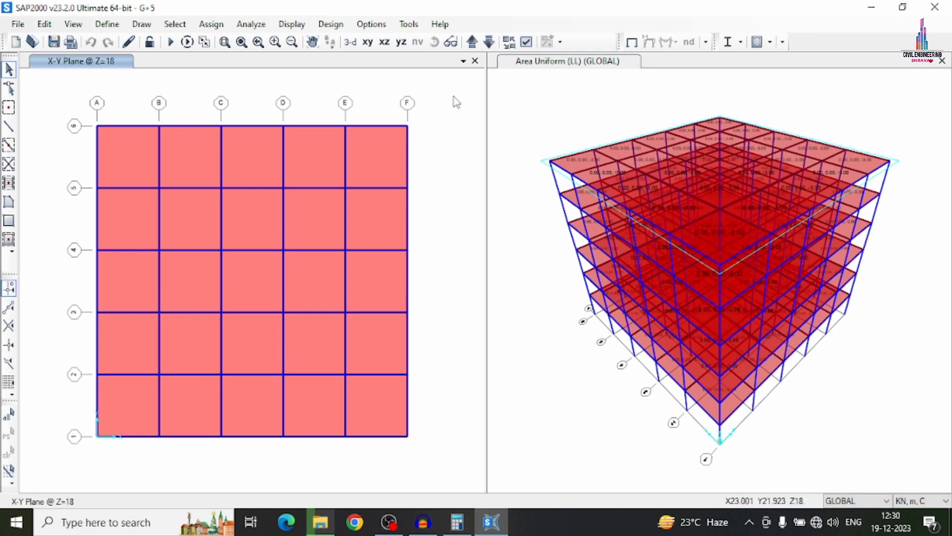
pyautogui.click(472, 42)
pyautogui.moveTo(40, 99); pyautogui.dragTo(425, 468)
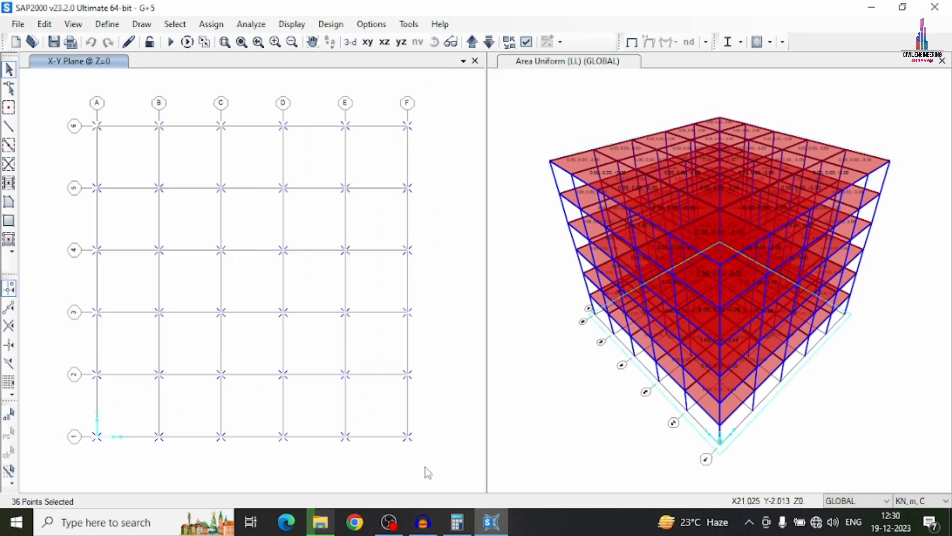
pyautogui.click(216, 28)
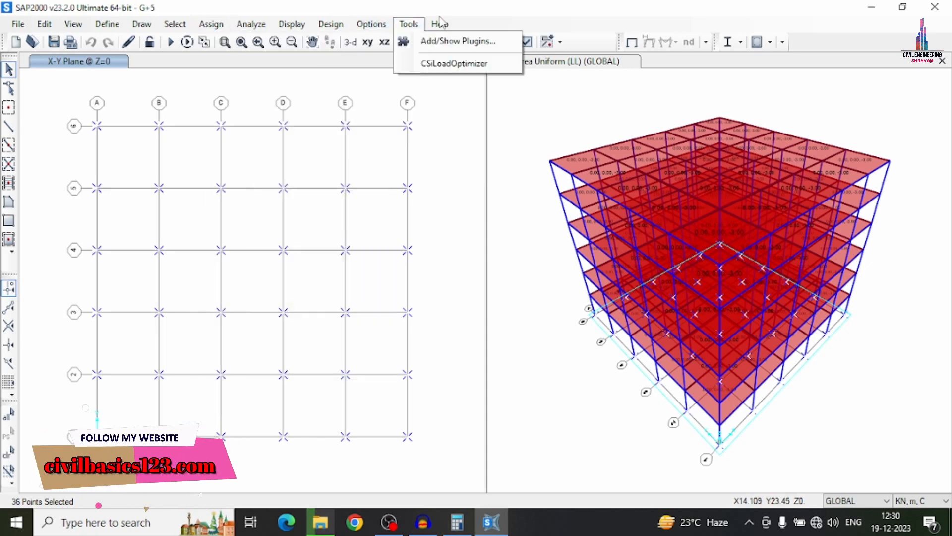
pyautogui.click(441, 24)
pyautogui.click(215, 24)
pyautogui.moveTo(231, 43)
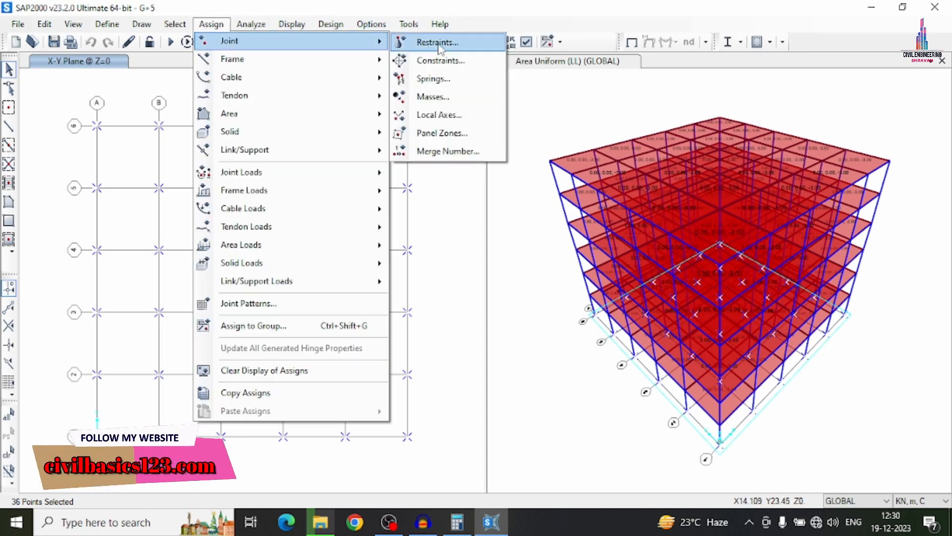
pyautogui.click(440, 45)
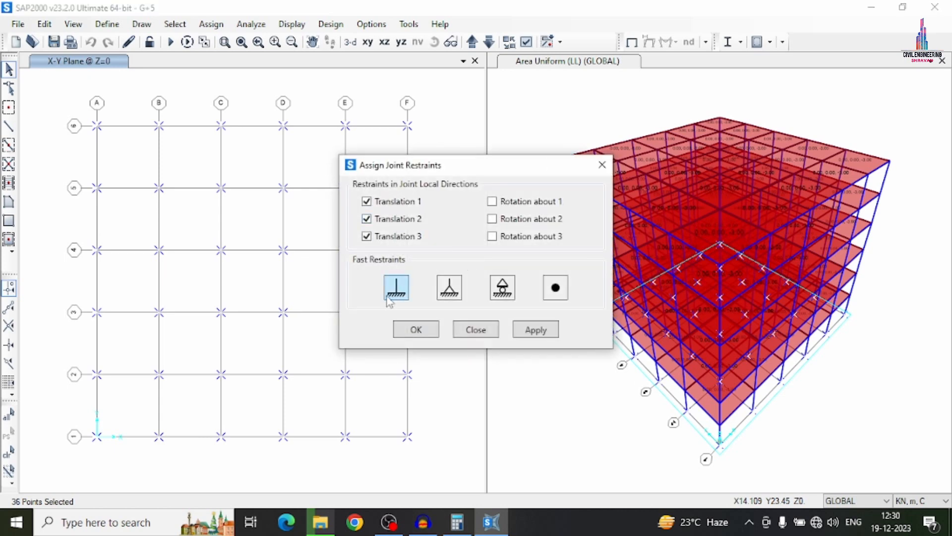
pyautogui.click(397, 292)
pyautogui.click(541, 330)
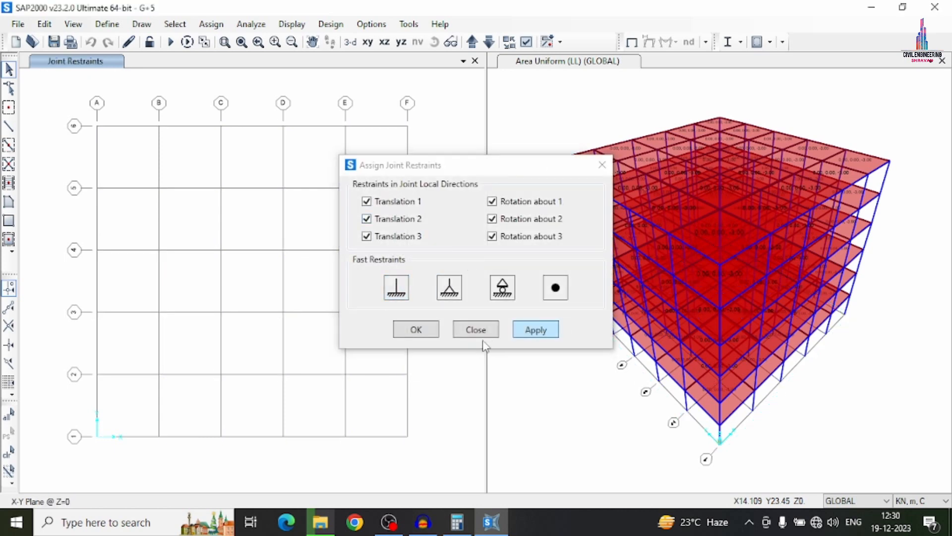
pyautogui.click(427, 335)
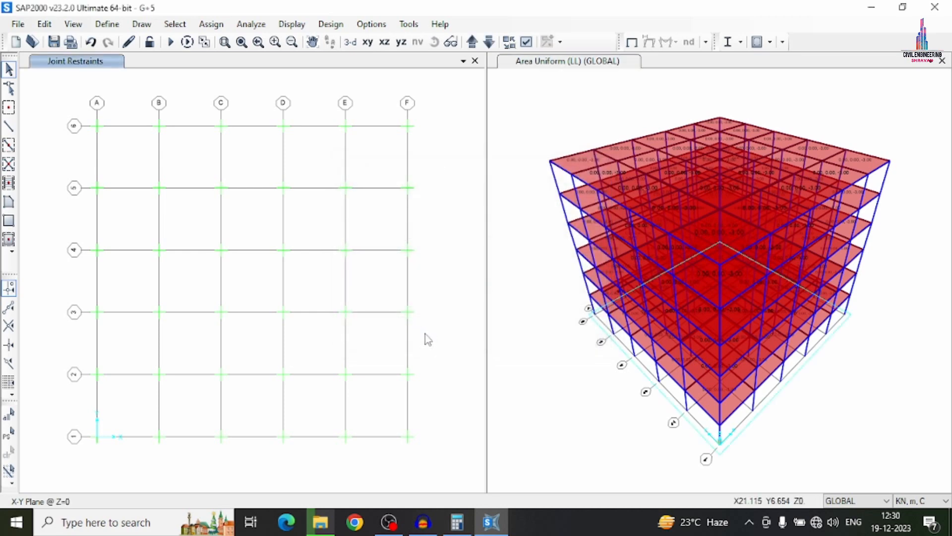
# Add the default code-generated load combinations for concrete frame design and accept the load combination definitions
pyautogui.click(101, 24)
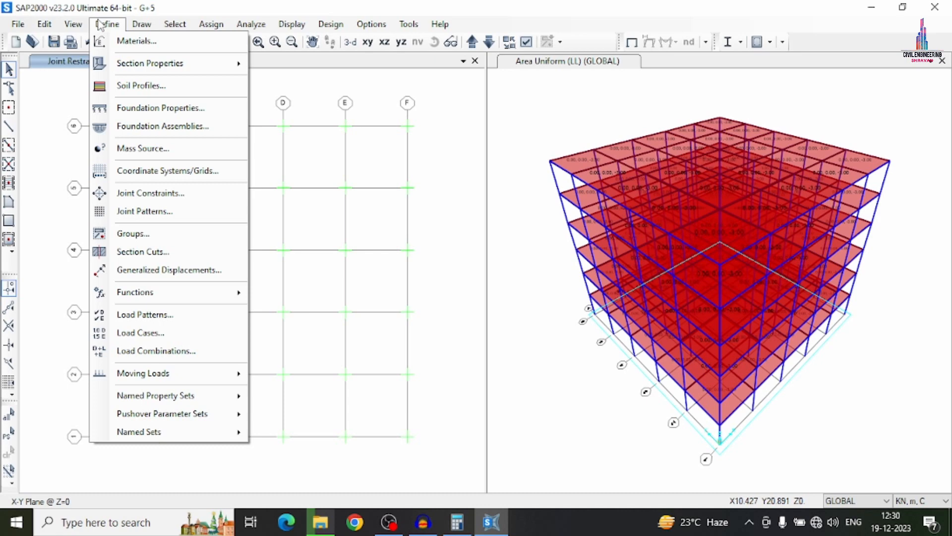
pyautogui.click(173, 351)
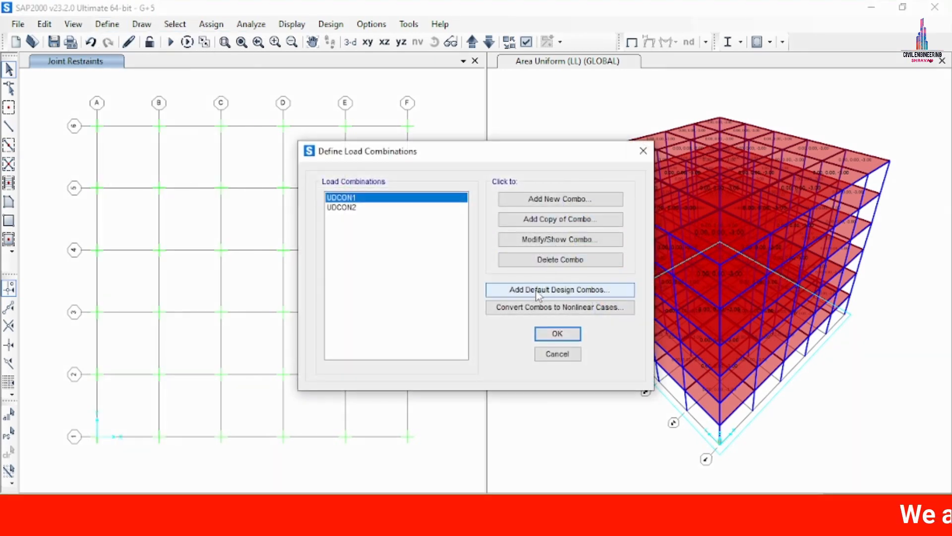
pyautogui.click(539, 293)
pyautogui.click(407, 245)
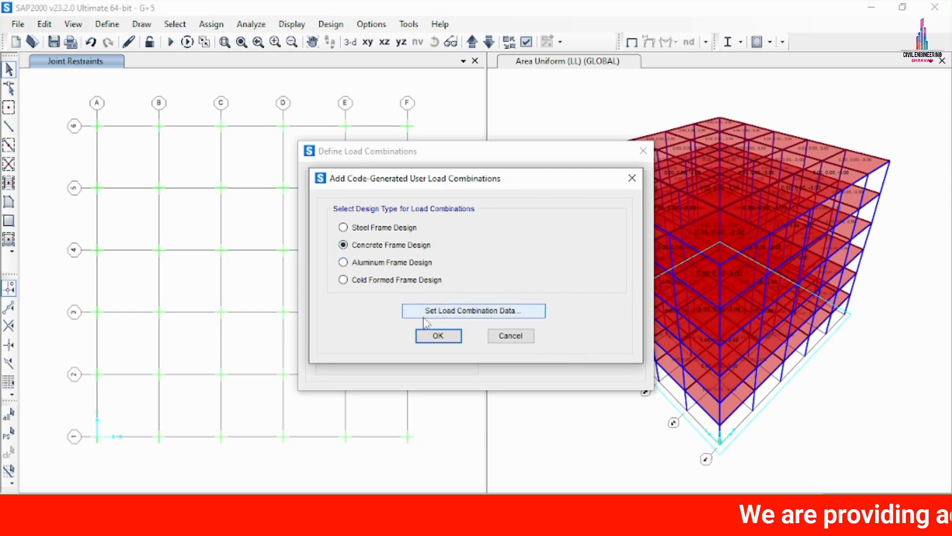
pyautogui.click(436, 335)
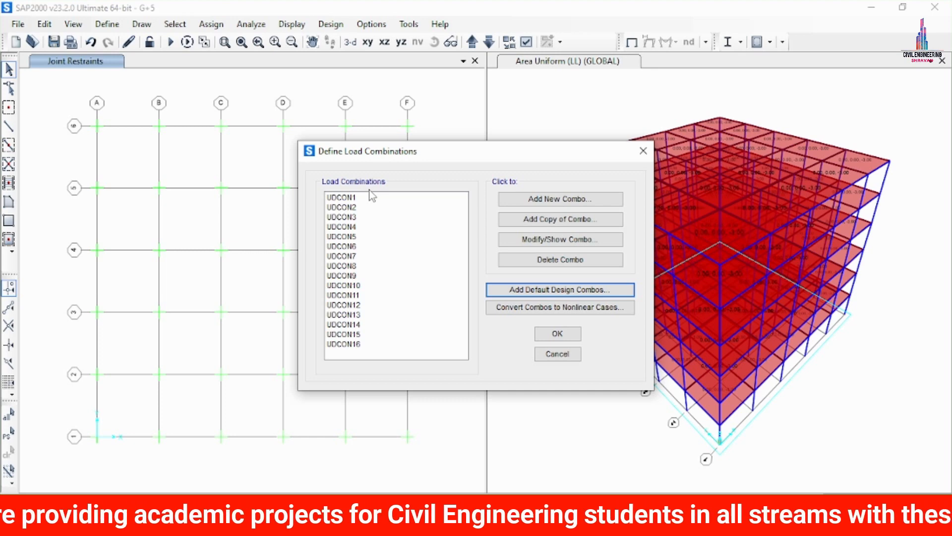
pyautogui.click(561, 333)
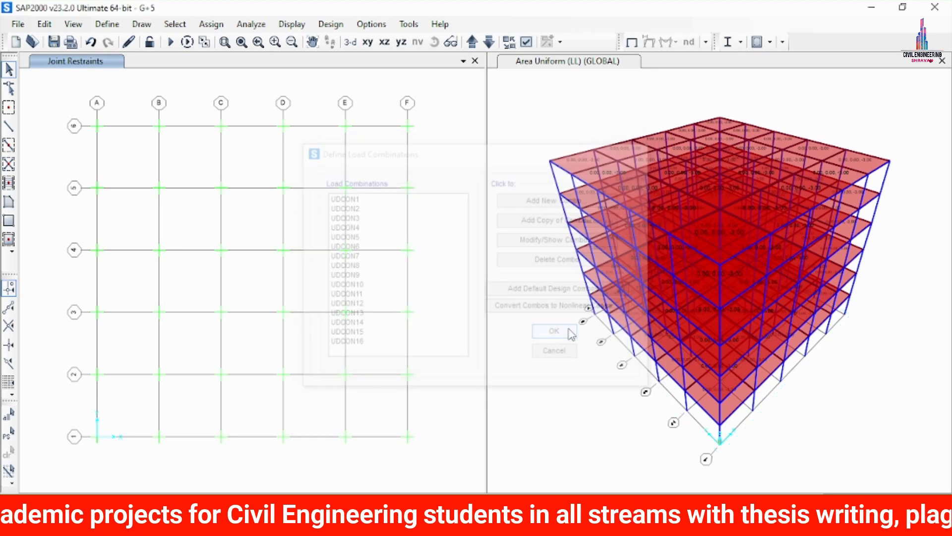
# Run the analysis for the load cases DEAD, MODAL, LL, WX and WY
pyautogui.click(489, 42)
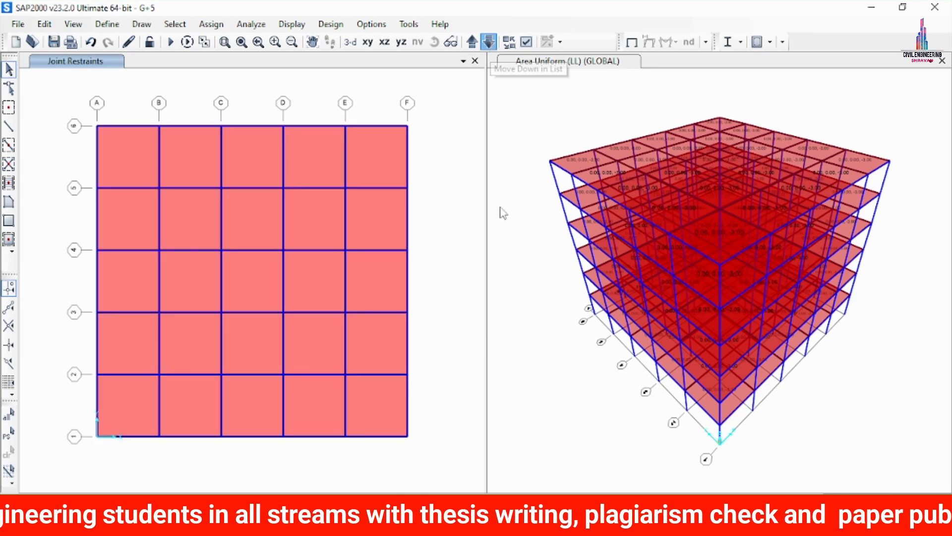
pyautogui.click(264, 28)
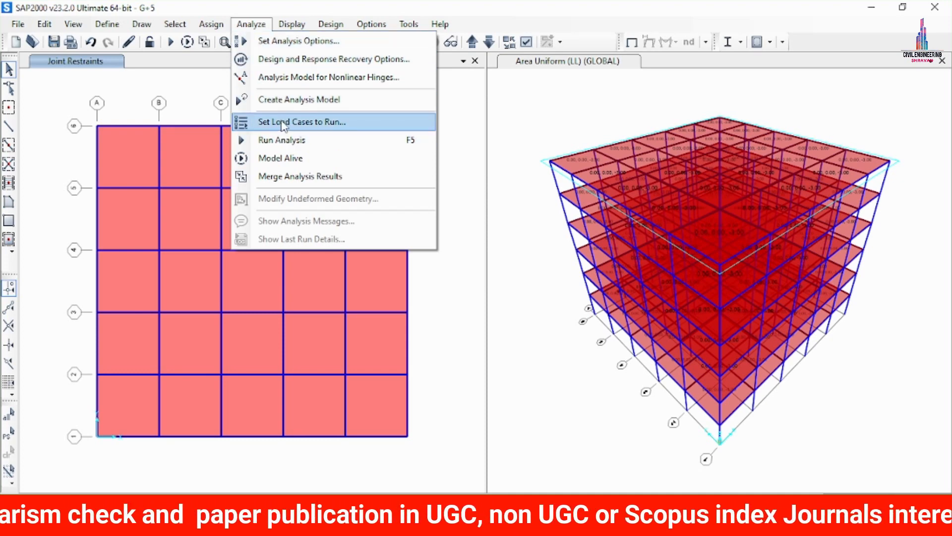
pyautogui.click(284, 124)
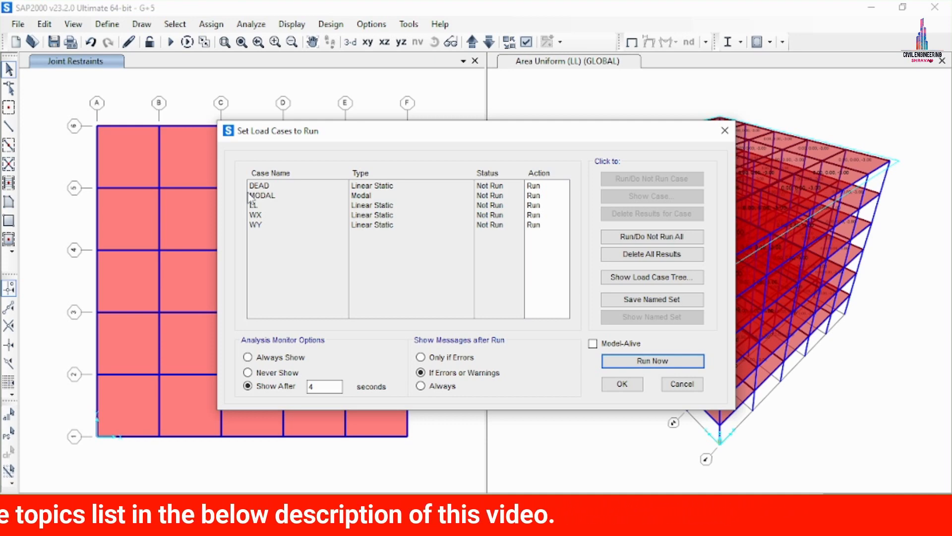
pyautogui.click(645, 366)
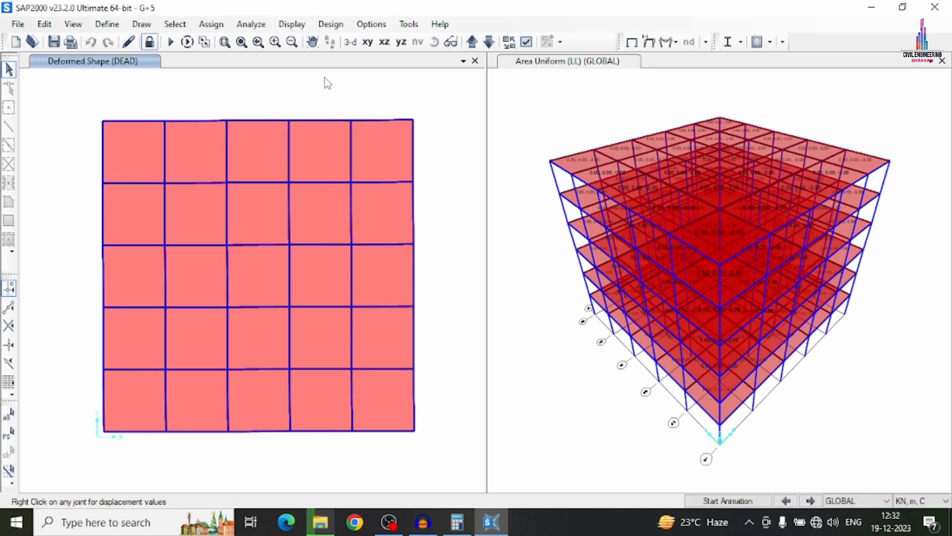
# Show the deformed shape for load case WX on the whole building in a 3D view
pyautogui.click(353, 46)
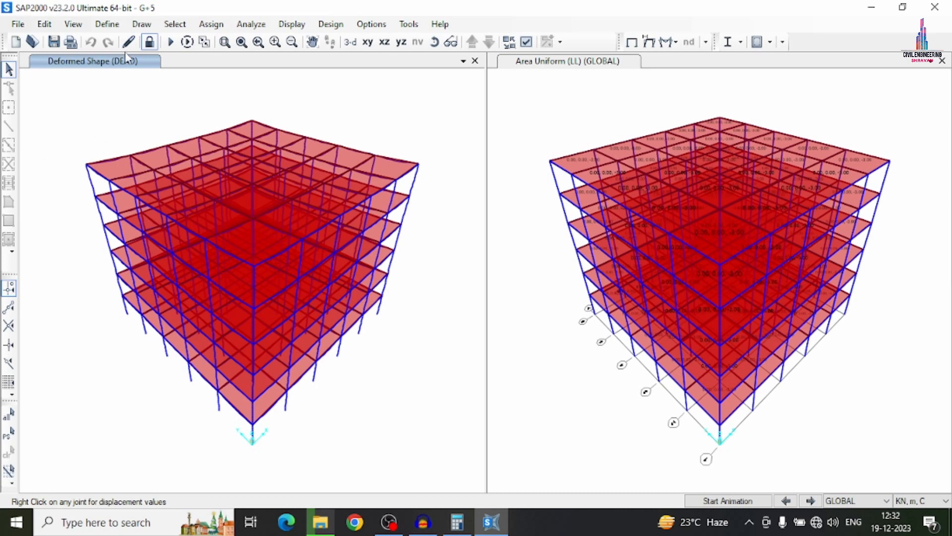
pyautogui.click(291, 23)
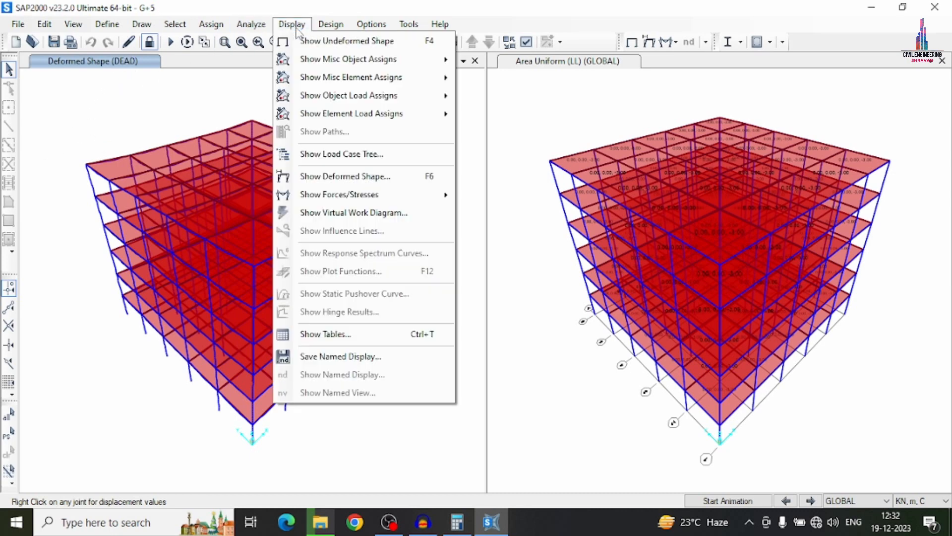
pyautogui.moveTo(330, 196)
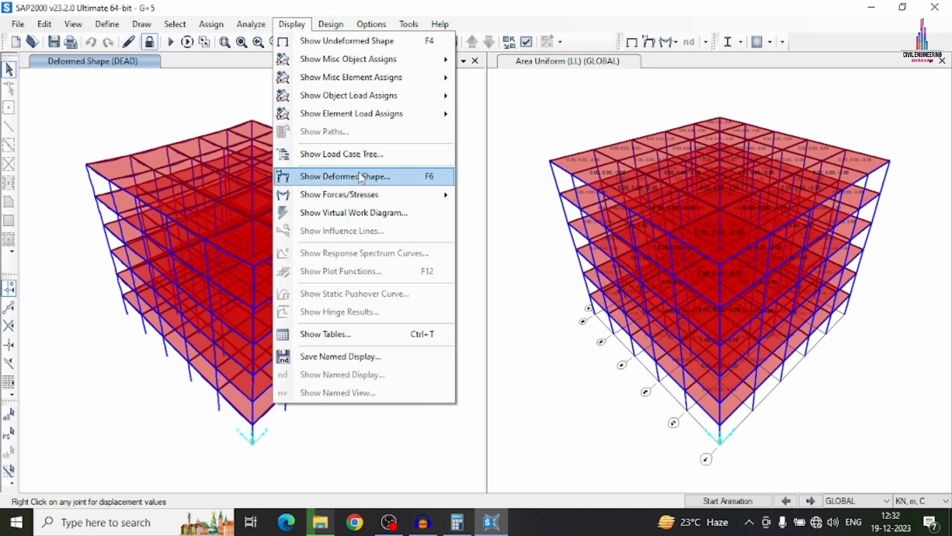
pyautogui.click(359, 177)
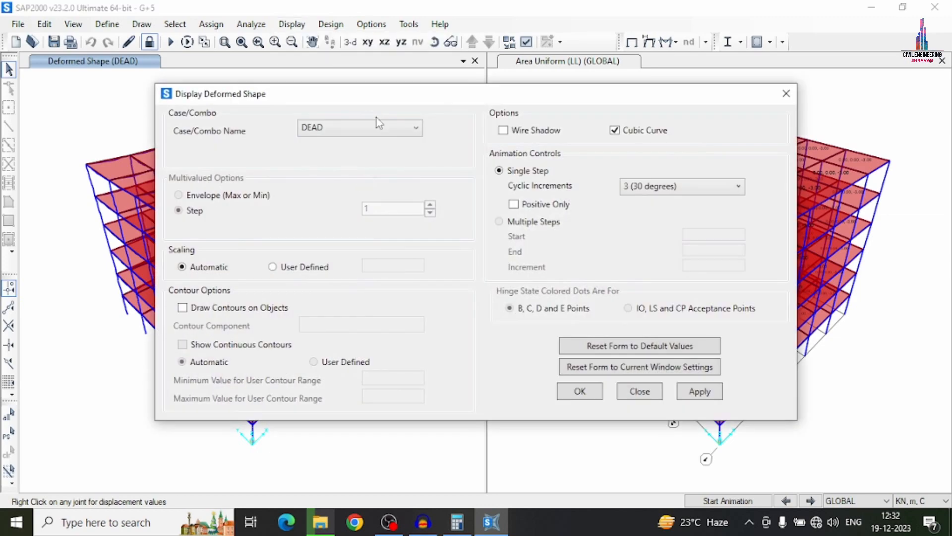
pyautogui.click(378, 127)
pyautogui.click(342, 183)
pyautogui.click(691, 396)
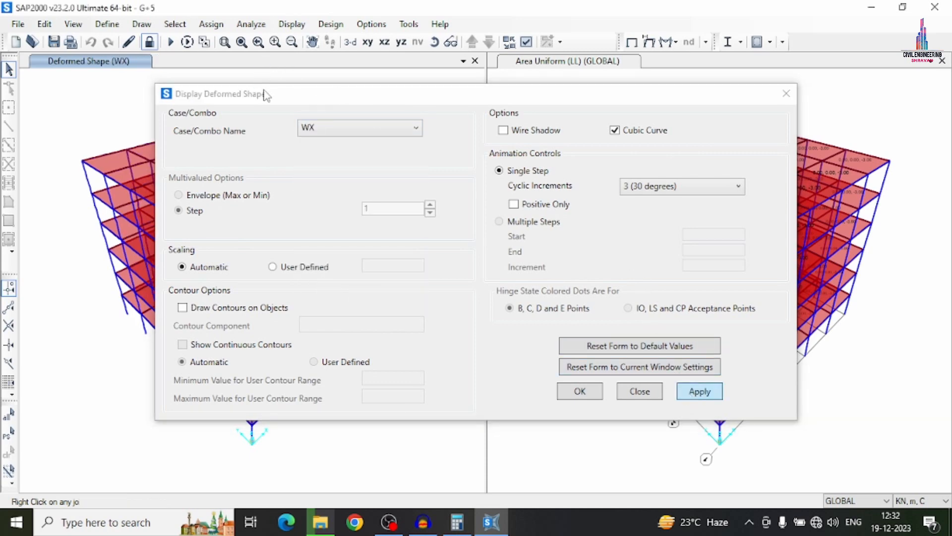
pyautogui.moveTo(267, 94); pyautogui.dragTo(545, 72)
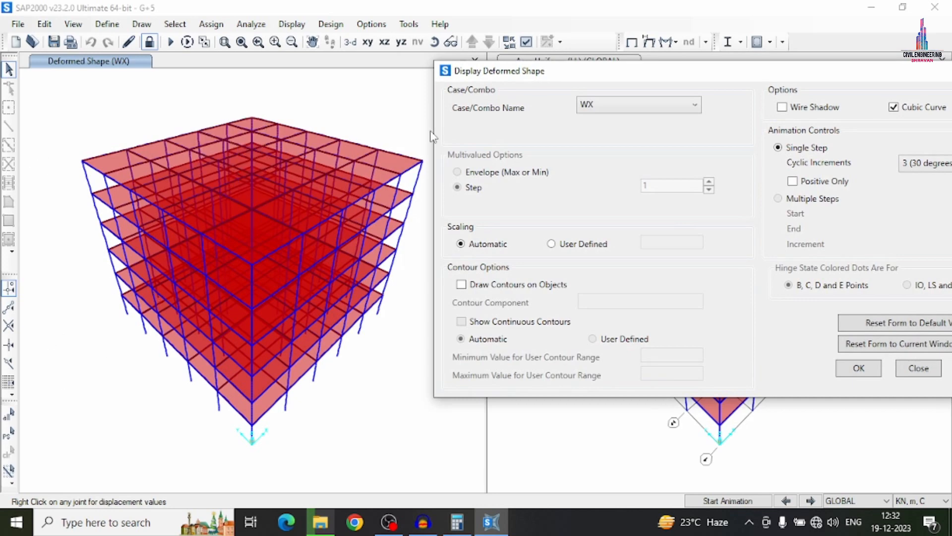
pyautogui.moveTo(578, 74); pyautogui.dragTo(351, 65)
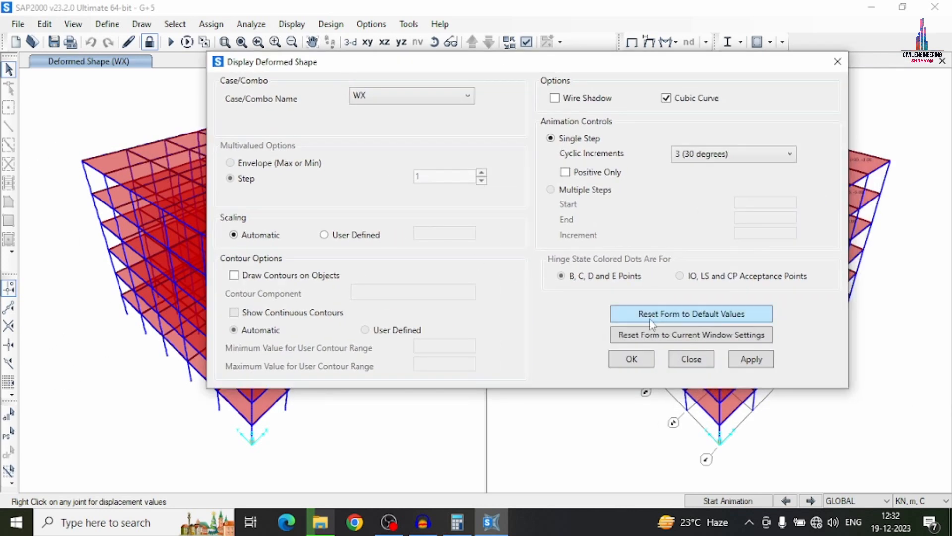
pyautogui.click(837, 61)
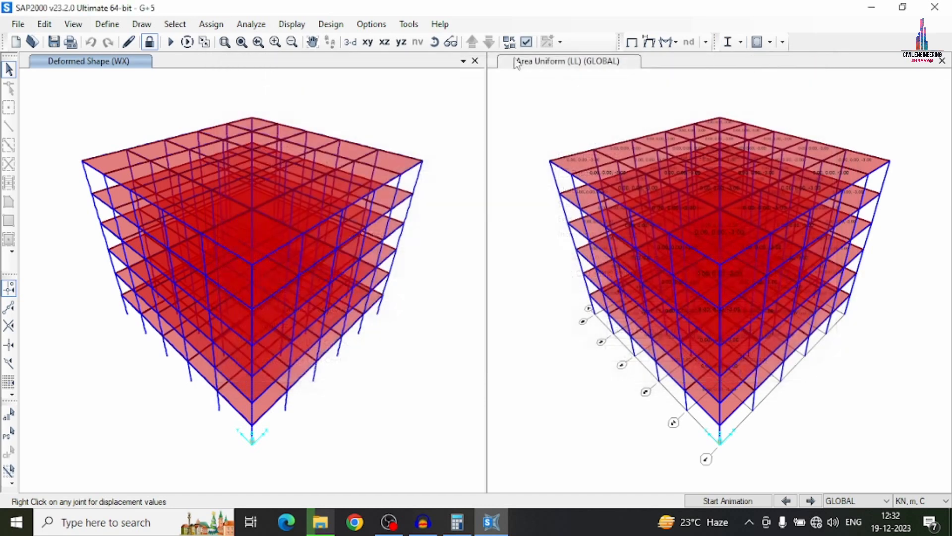
# Display the frame axial force diagram for load case WX with automatic scaling and filled diagrams
pyautogui.click(291, 24)
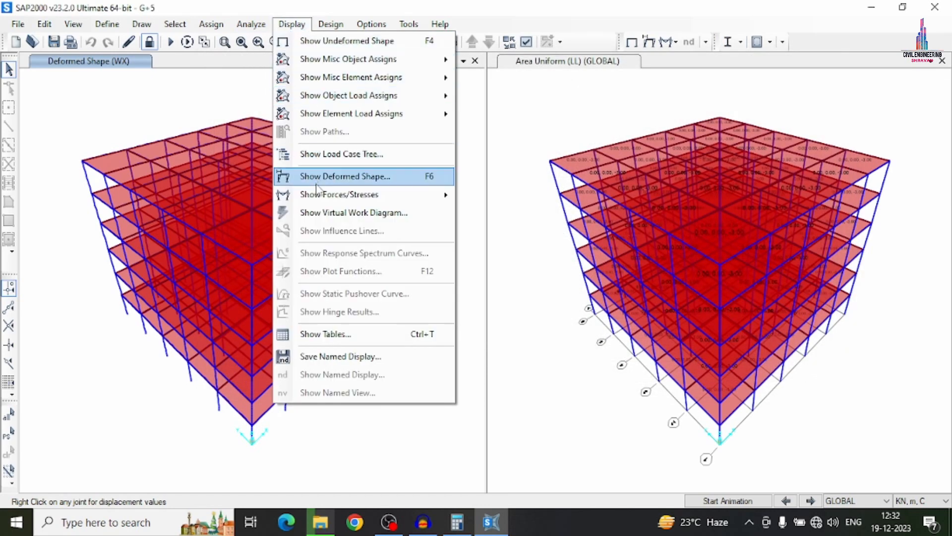
pyautogui.moveTo(318, 190)
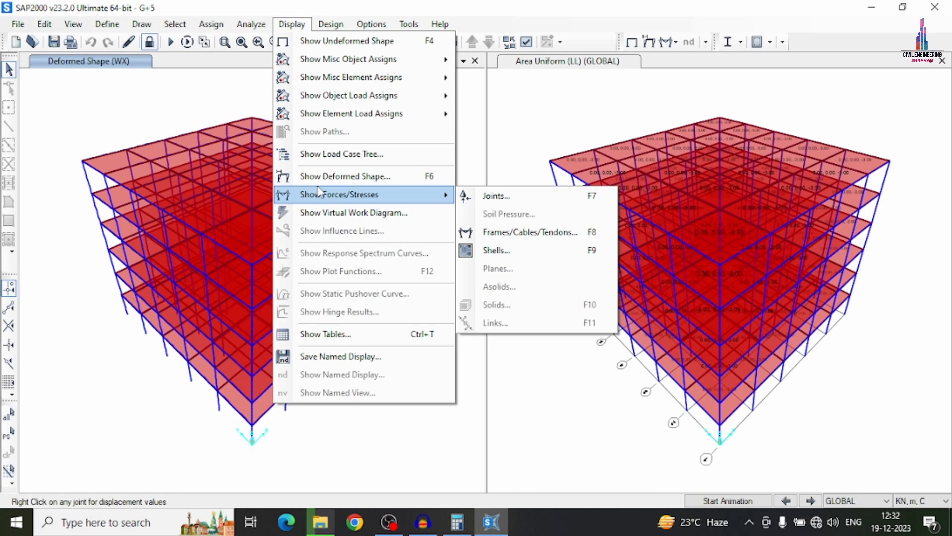
pyautogui.click(539, 233)
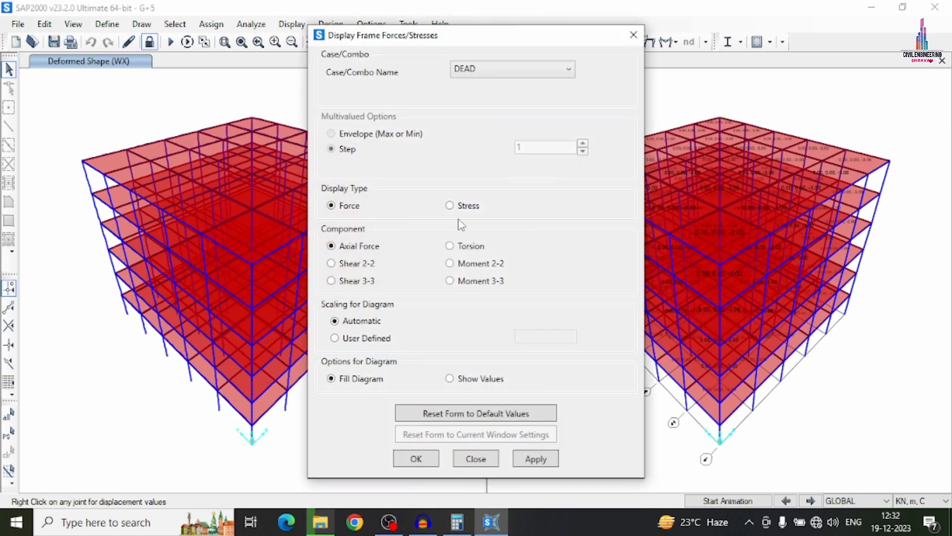
pyautogui.click(489, 68)
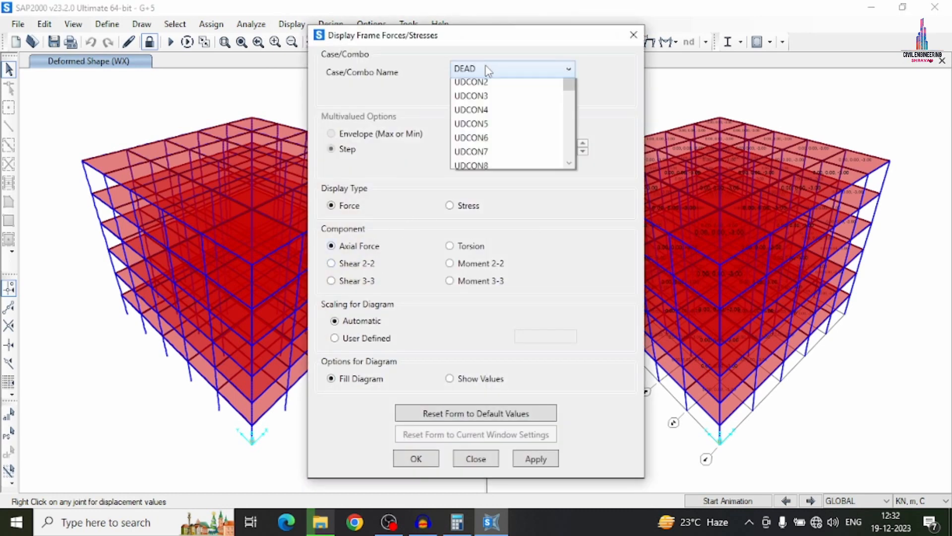
pyautogui.click(466, 128)
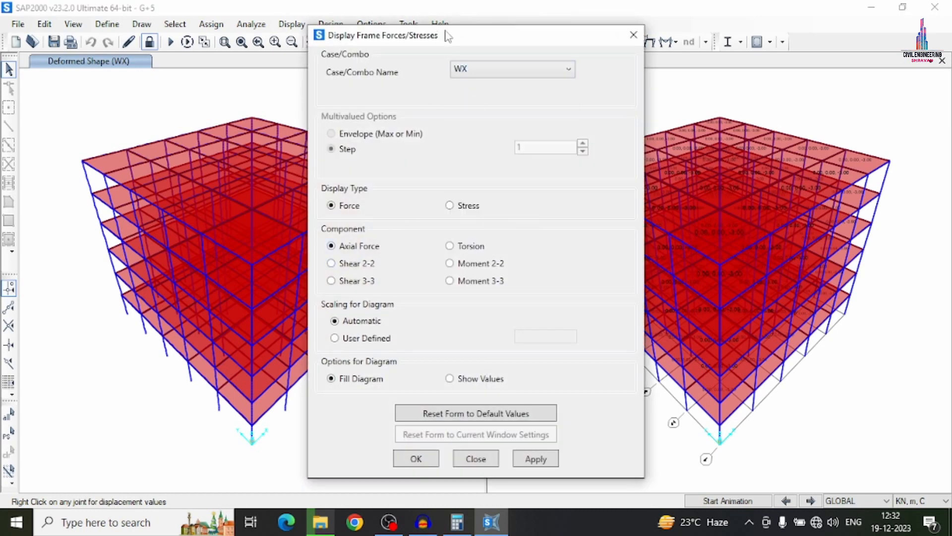
pyautogui.moveTo(443, 36); pyautogui.dragTo(720, 11)
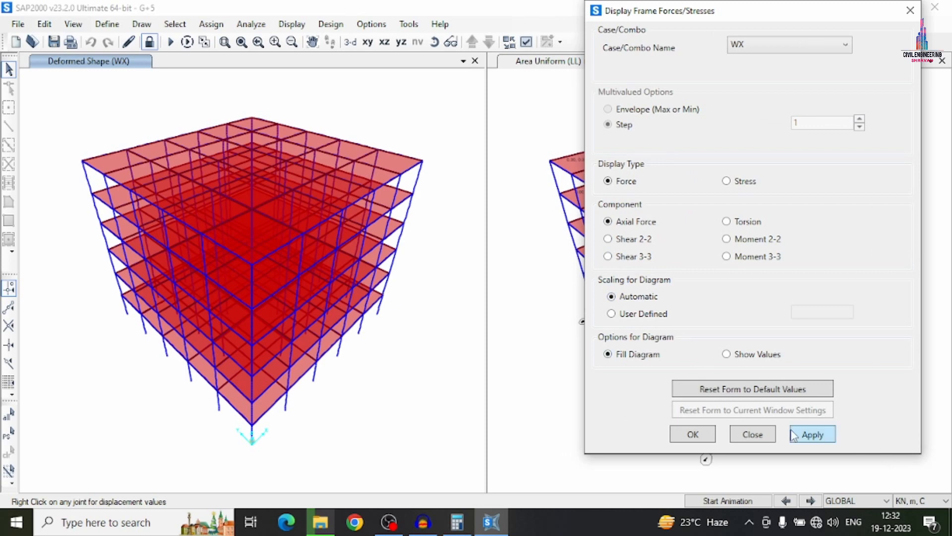
pyautogui.click(813, 434)
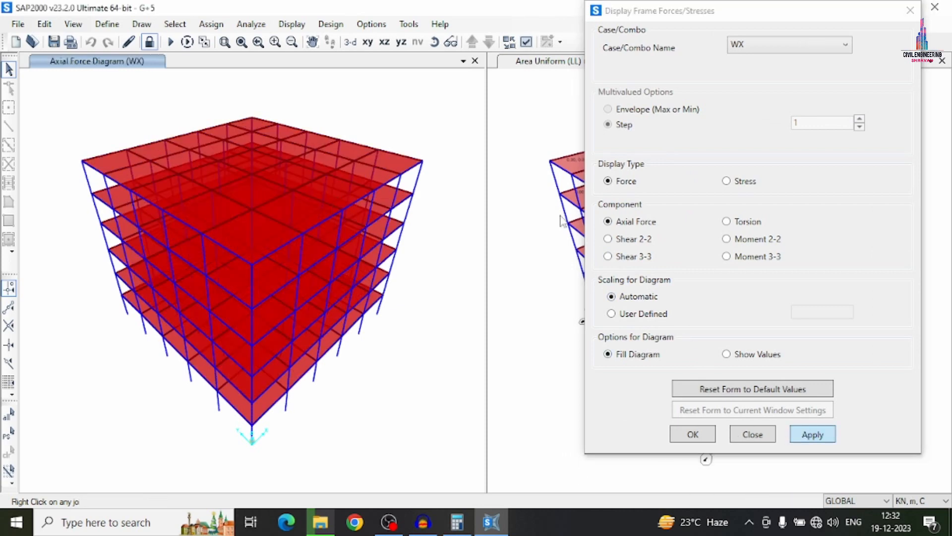
# Display the frame Shear 2-2 diagram for WX, followed by the Moment 3-3 diagram
pyautogui.click(644, 240)
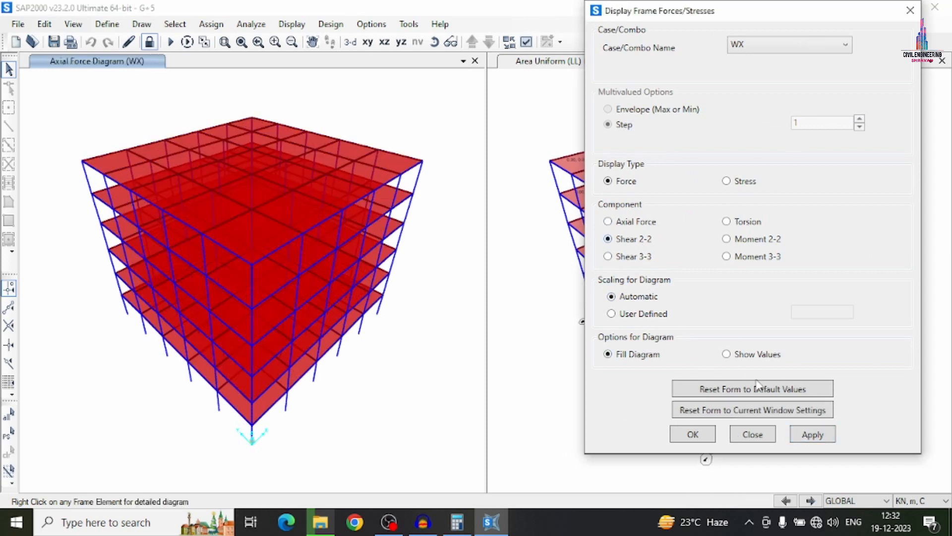
pyautogui.click(807, 436)
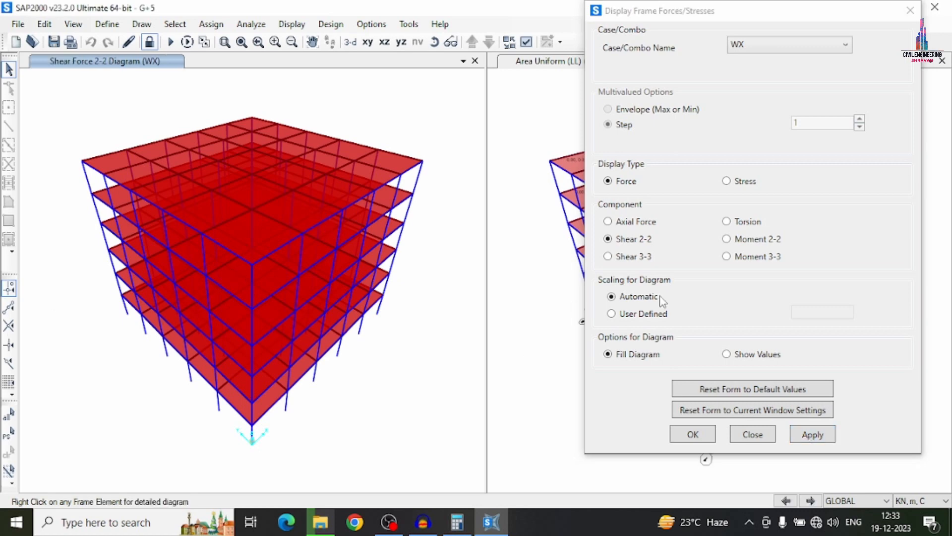
pyautogui.click(751, 258)
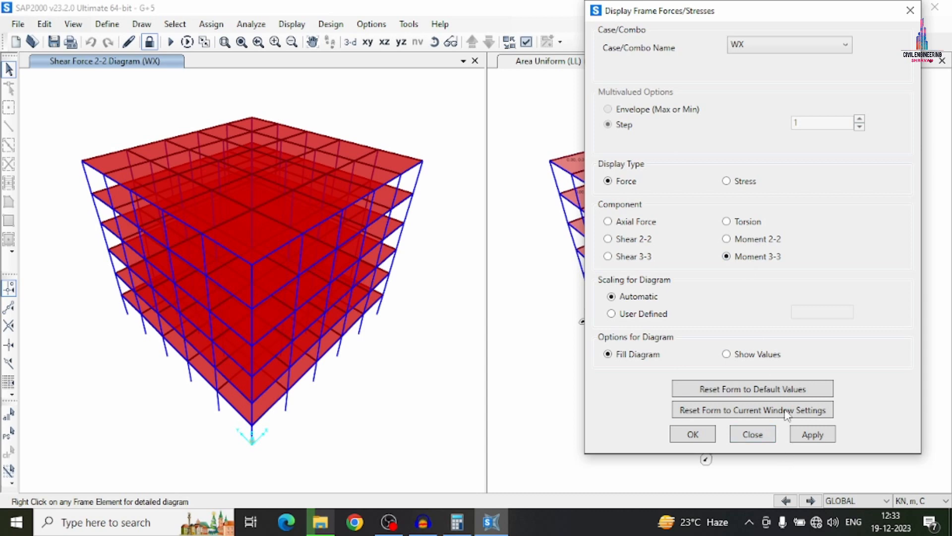
pyautogui.click(812, 432)
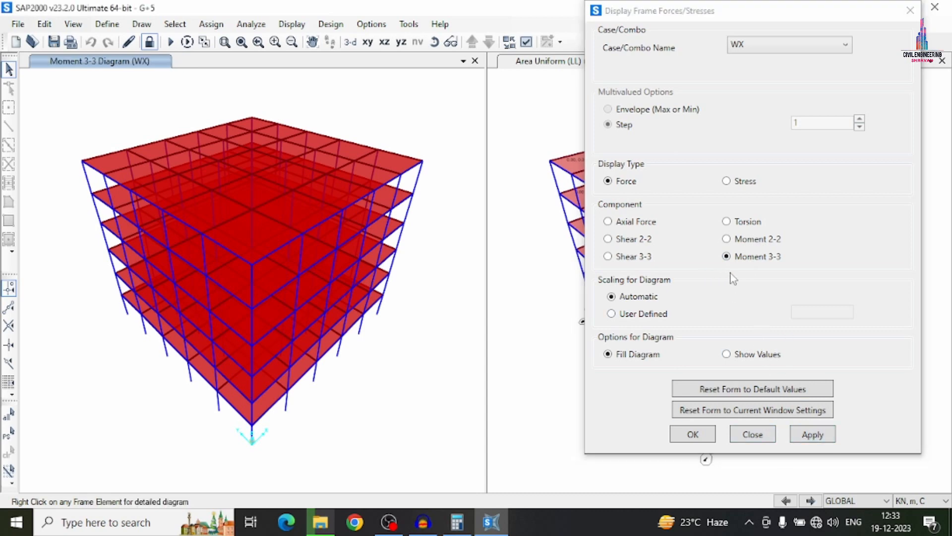
# Display the Shear 3-3 and then the Moment 2-2 diagram for WX, and close the frame forces settings
pyautogui.click(635, 256)
pyautogui.click(822, 440)
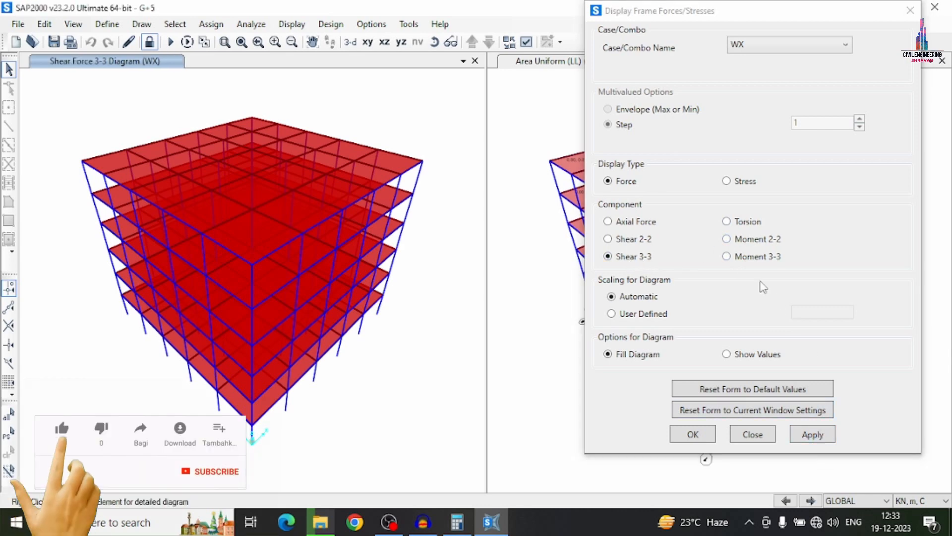
pyautogui.click(727, 239)
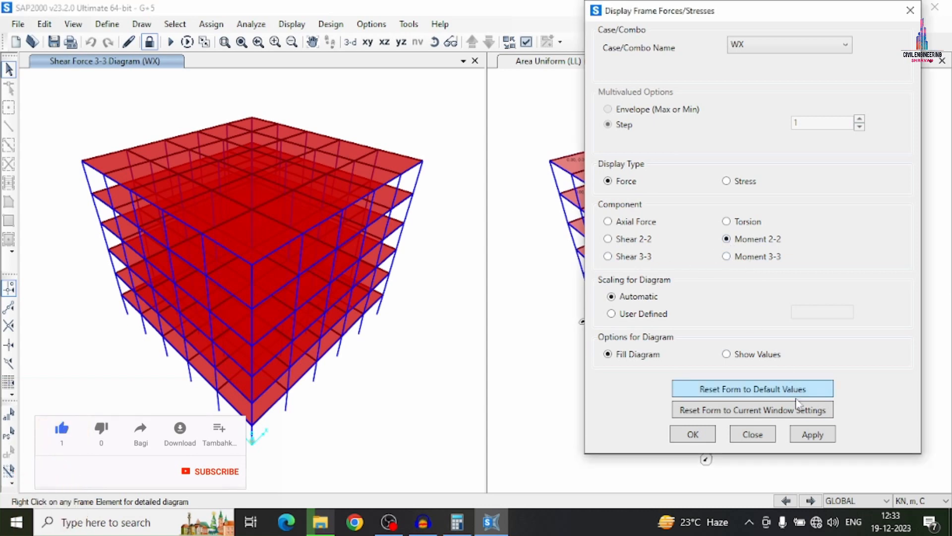
pyautogui.click(809, 436)
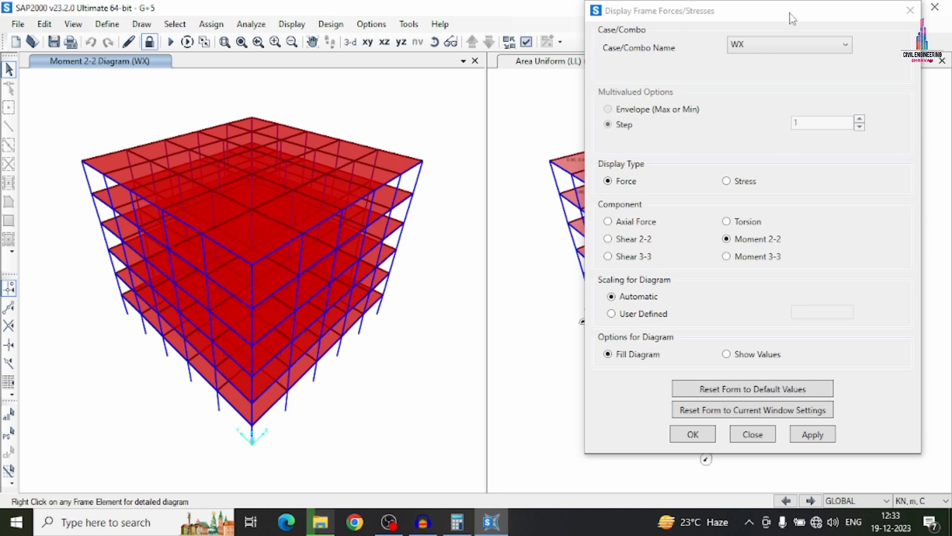
pyautogui.click(911, 10)
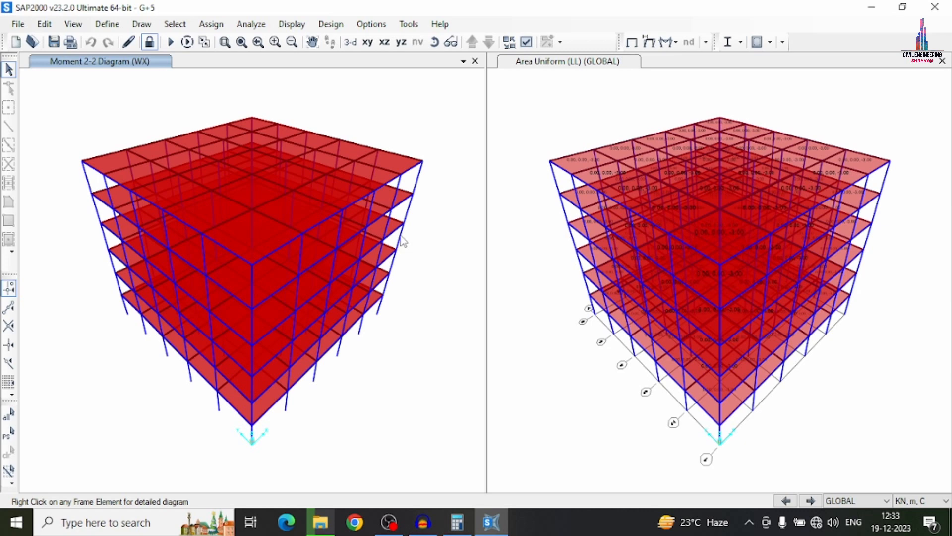
# Open the results table selection and limit the output load cases to WX only
pyautogui.click(290, 26)
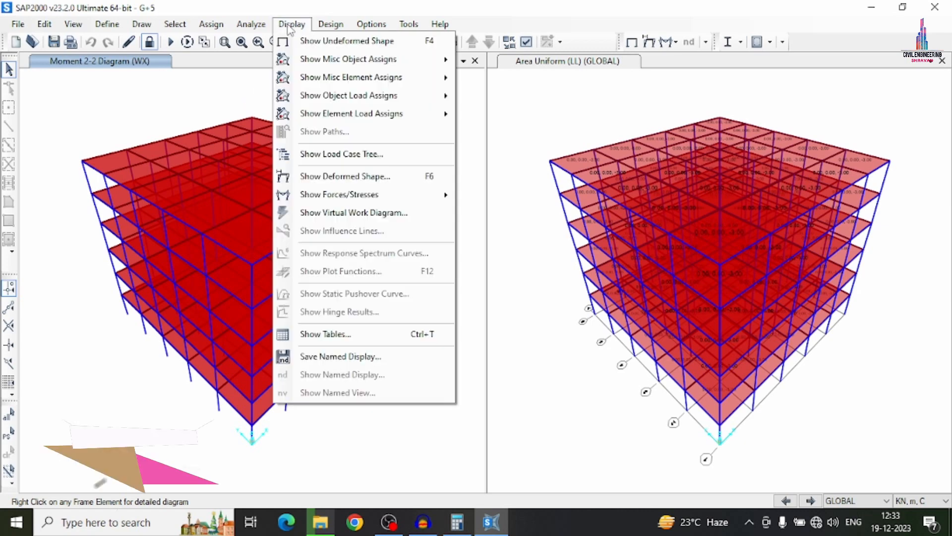
pyautogui.click(332, 336)
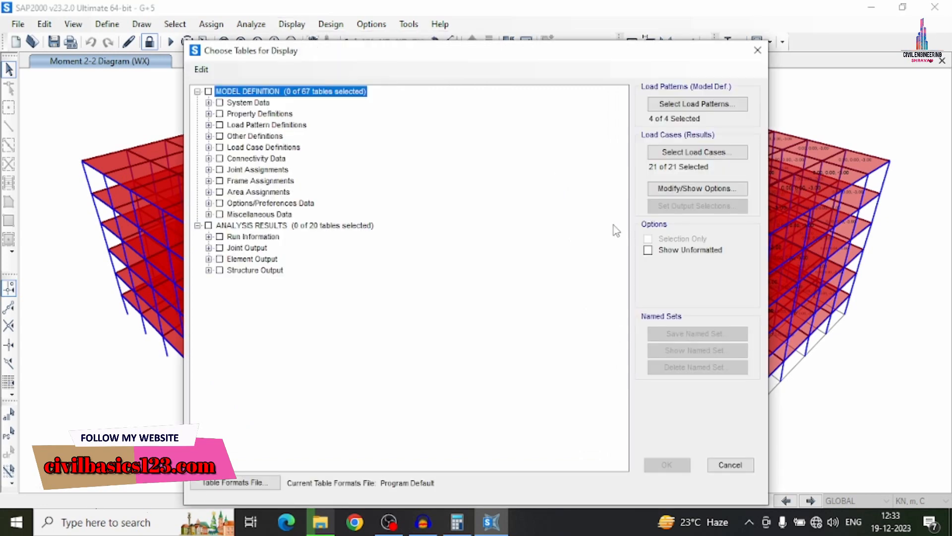
pyautogui.click(659, 153)
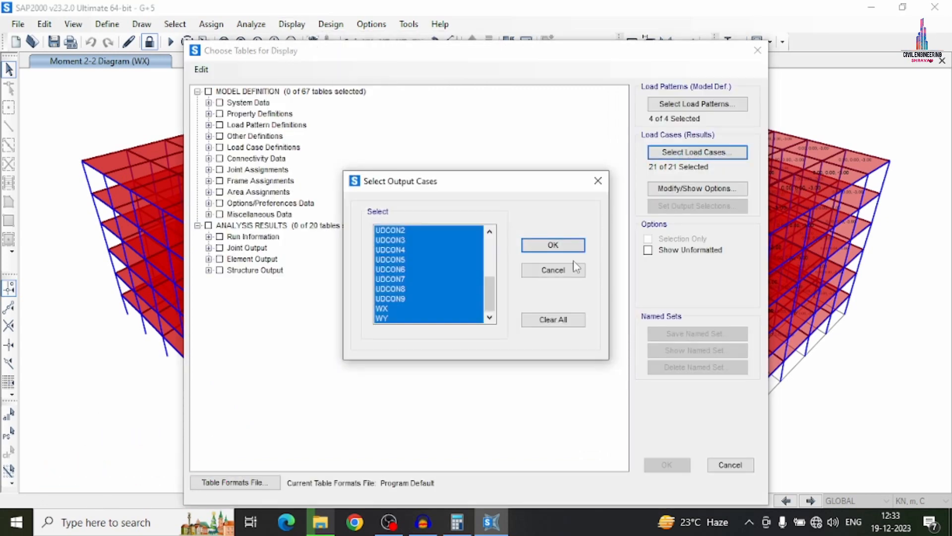
pyautogui.click(407, 309)
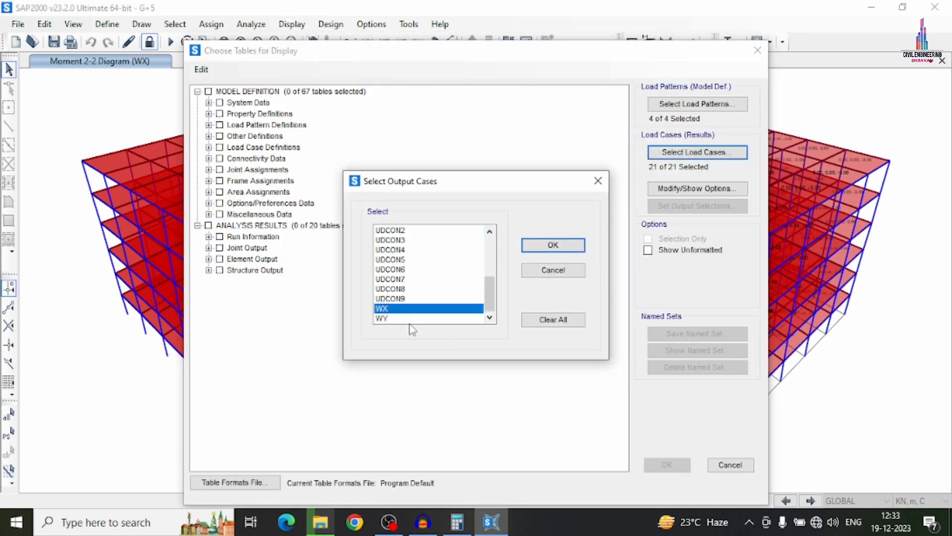
pyautogui.click(546, 250)
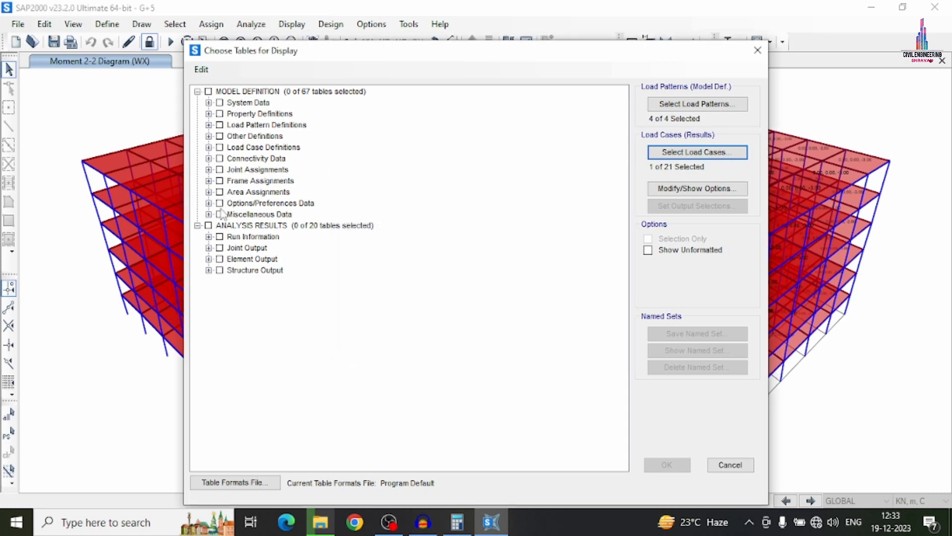
# Include the Joint Displacements and Joint Reactions tables from the joint output results
pyautogui.click(208, 236)
pyautogui.click(220, 247)
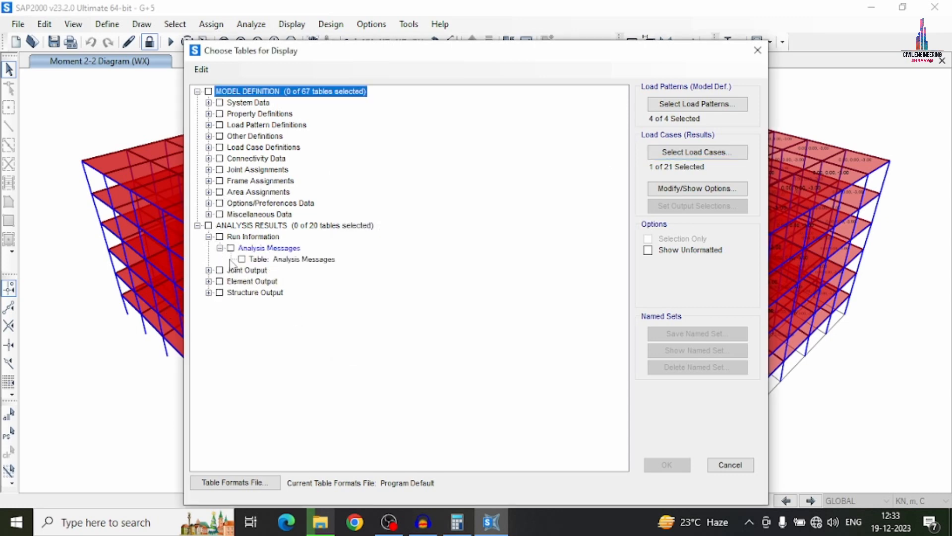
pyautogui.click(208, 270)
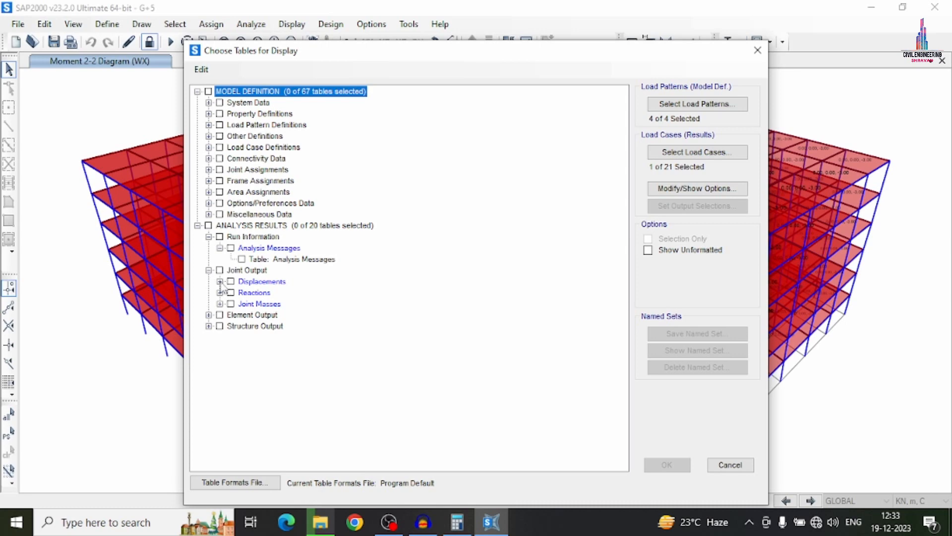
pyautogui.click(219, 281)
pyautogui.click(241, 293)
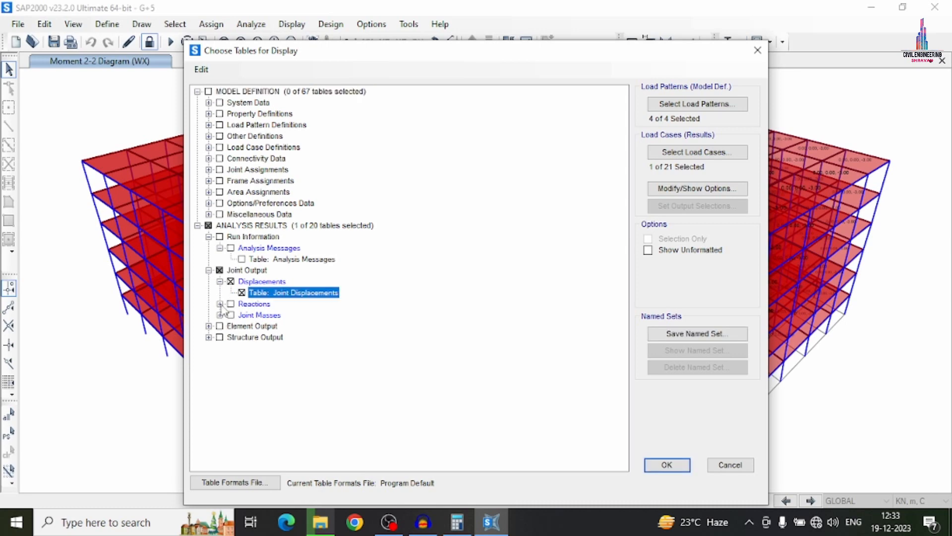
pyautogui.click(220, 303)
pyautogui.click(241, 315)
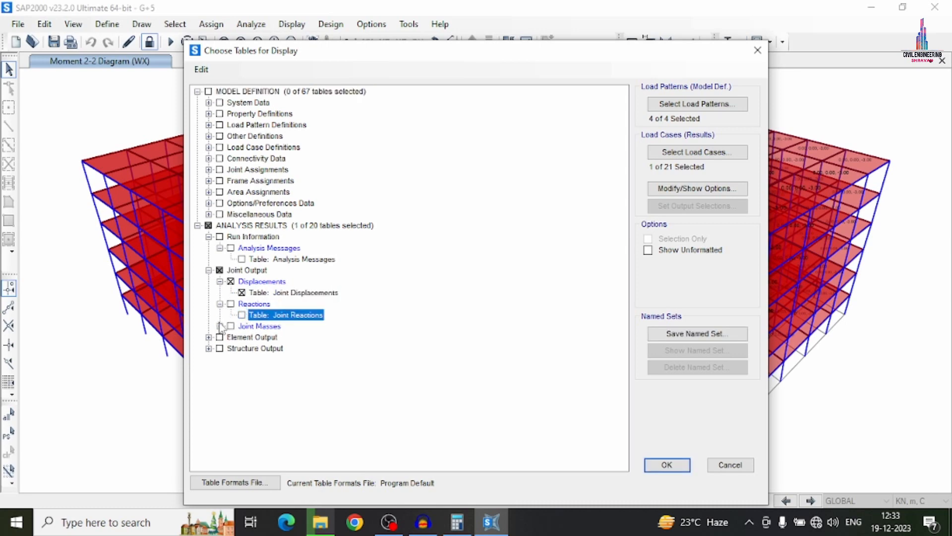
pyautogui.click(220, 326)
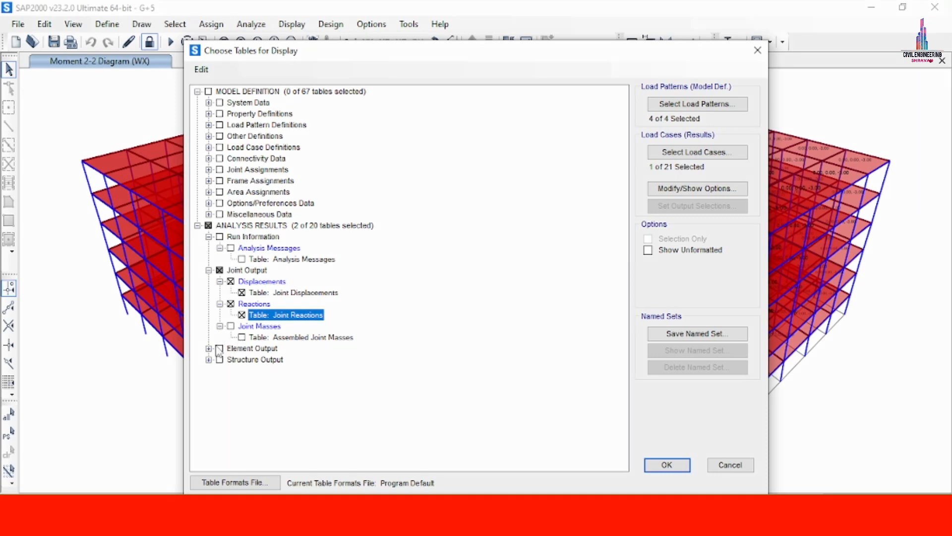
# Add the Base Reactions and Modal Periods And Frequencies tables from the structure output results
pyautogui.click(208, 348)
pyautogui.click(209, 393)
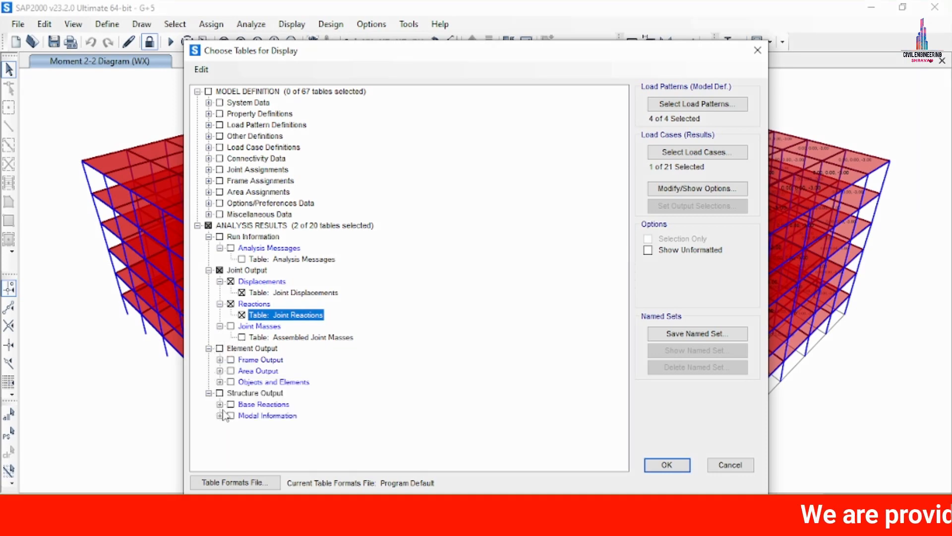
pyautogui.click(220, 405)
pyautogui.click(242, 415)
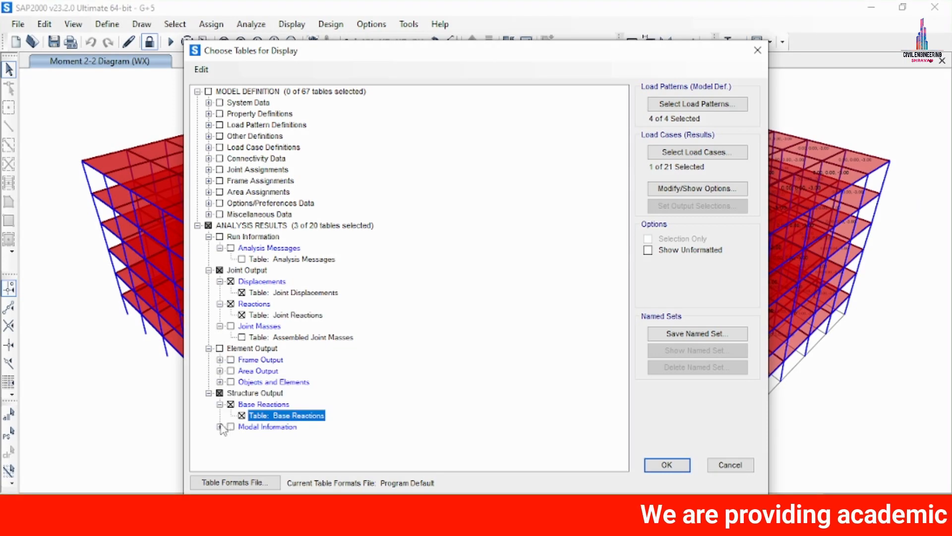
pyautogui.click(220, 427)
pyautogui.click(241, 426)
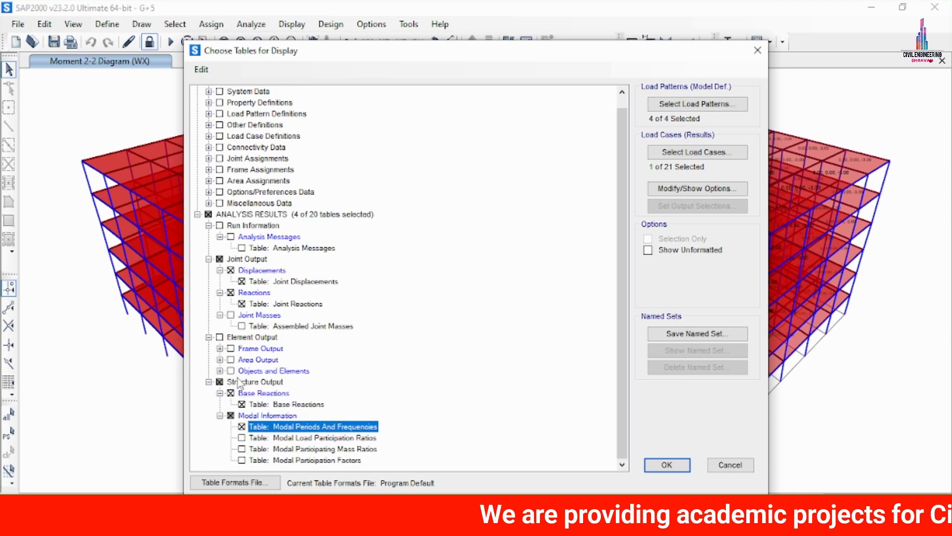
# Add the Element Forces - Frames table from the frame output and display all chosen tables
pyautogui.click(220, 349)
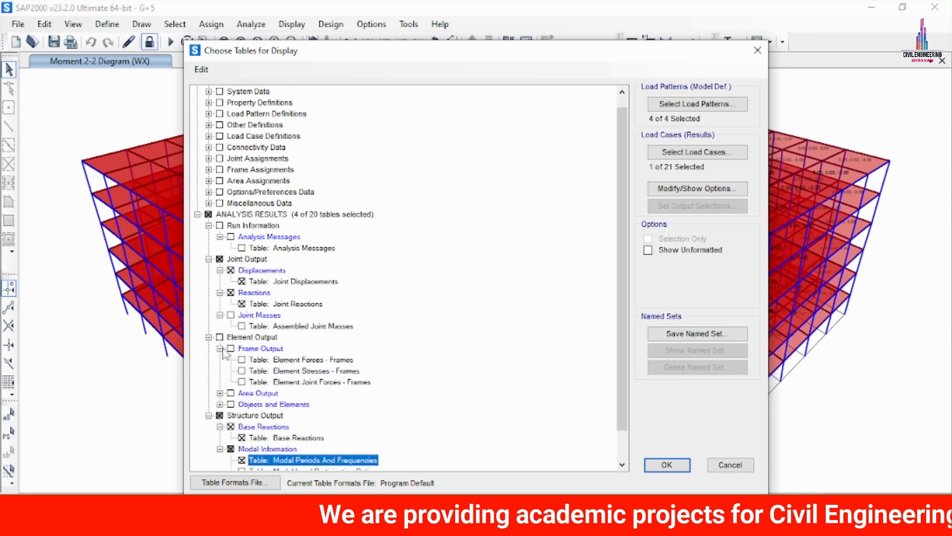
pyautogui.click(247, 361)
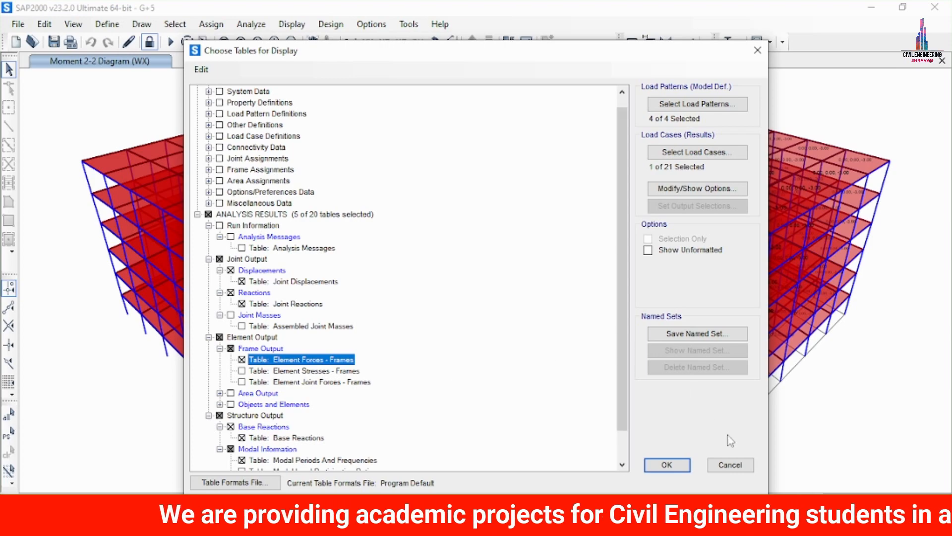
pyautogui.click(668, 461)
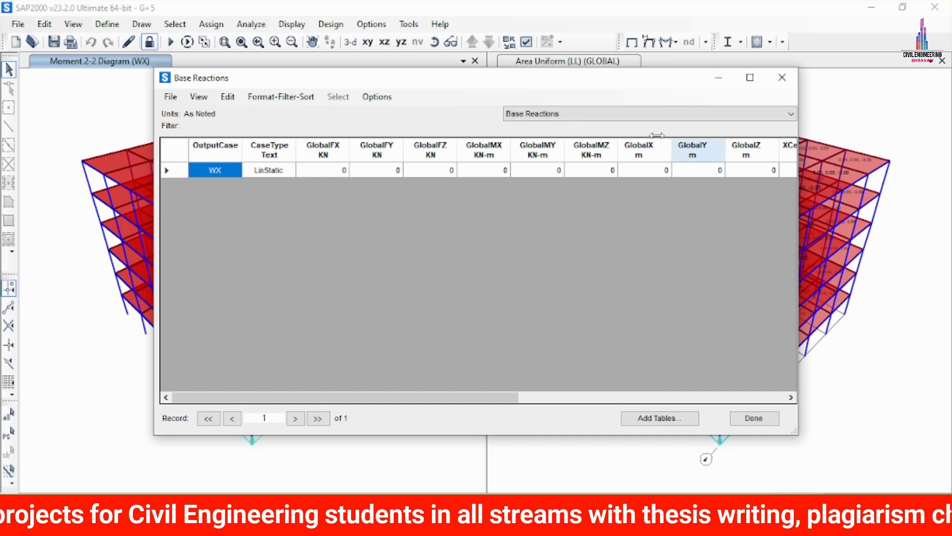
# View the Element Forces - Frames table, followed by the Joint Displacements table
pyautogui.click(586, 121)
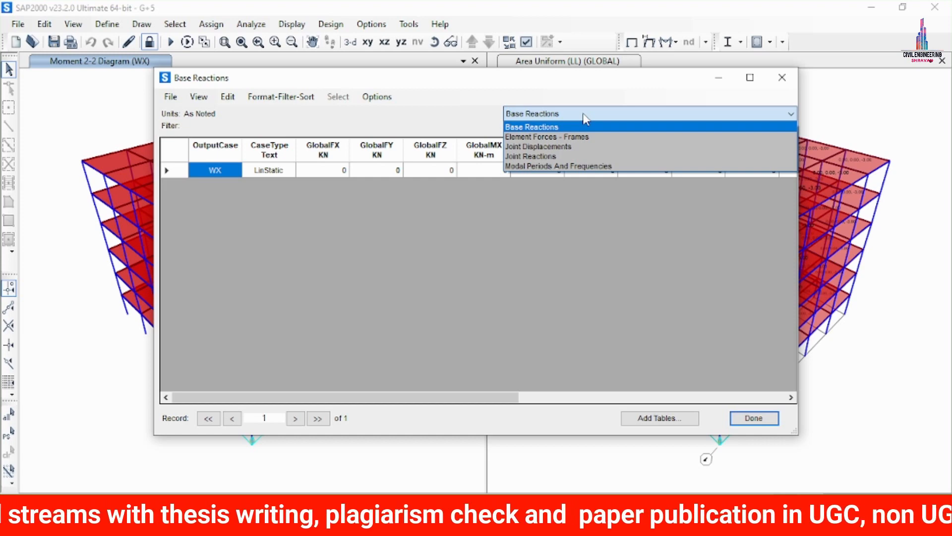
pyautogui.click(554, 137)
pyautogui.click(552, 115)
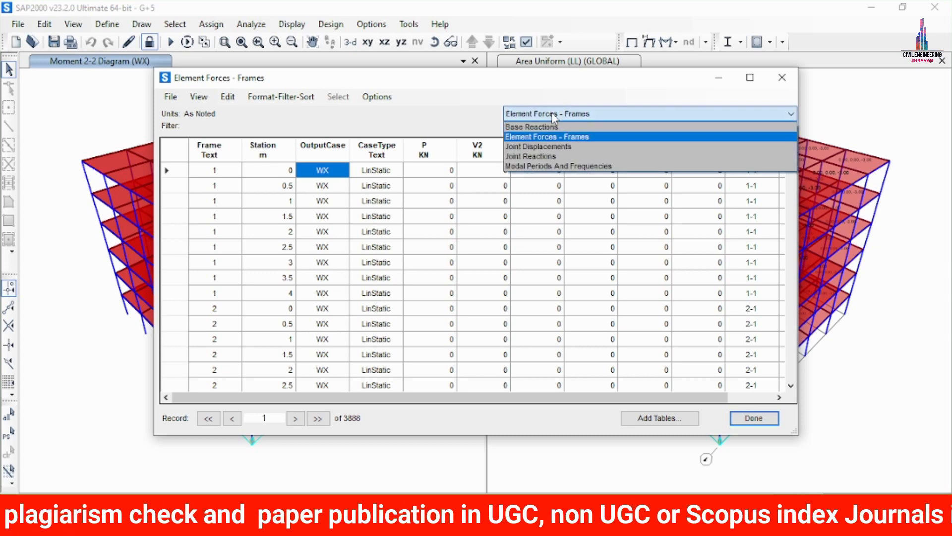
pyautogui.click(561, 145)
# View the Joint Reactions and then the Modal Periods And Frequencies table, and close the results tables
pyautogui.click(554, 116)
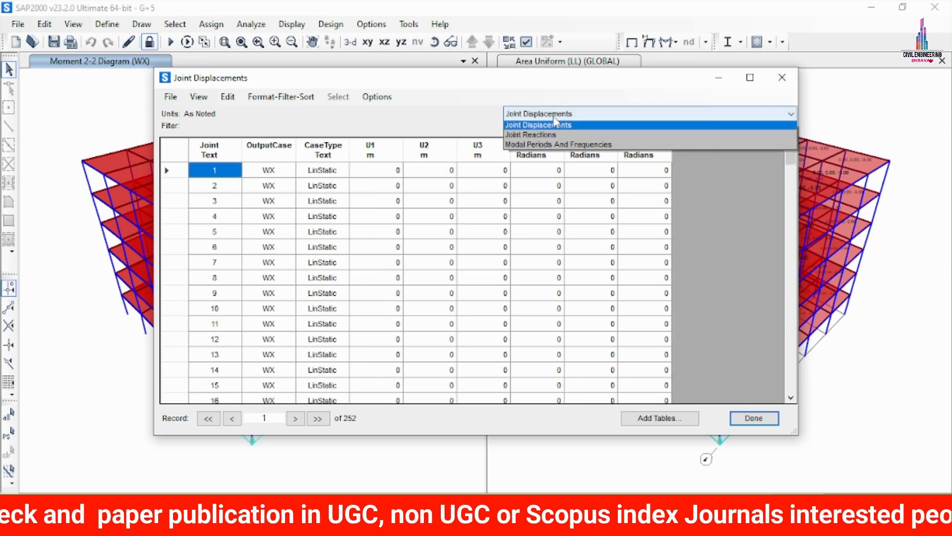
pyautogui.click(541, 154)
pyautogui.click(546, 114)
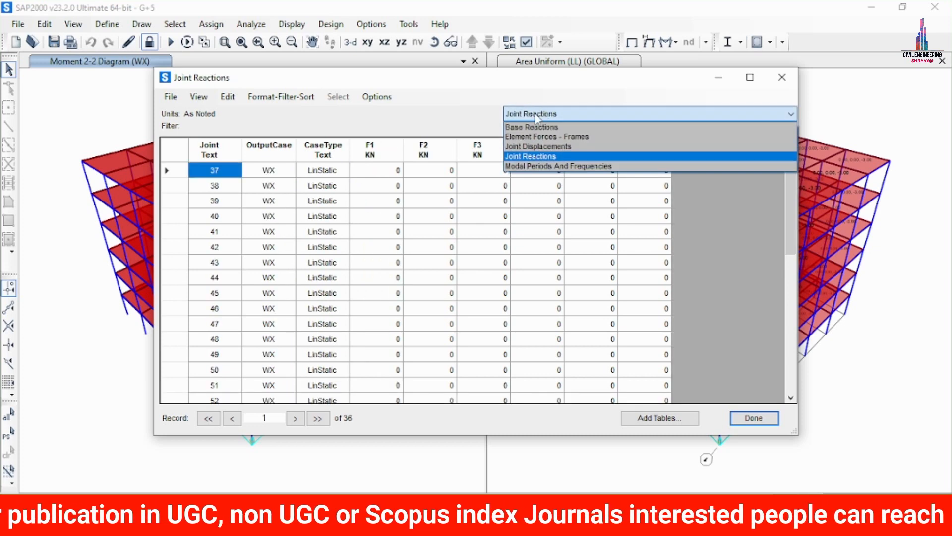
pyautogui.click(523, 165)
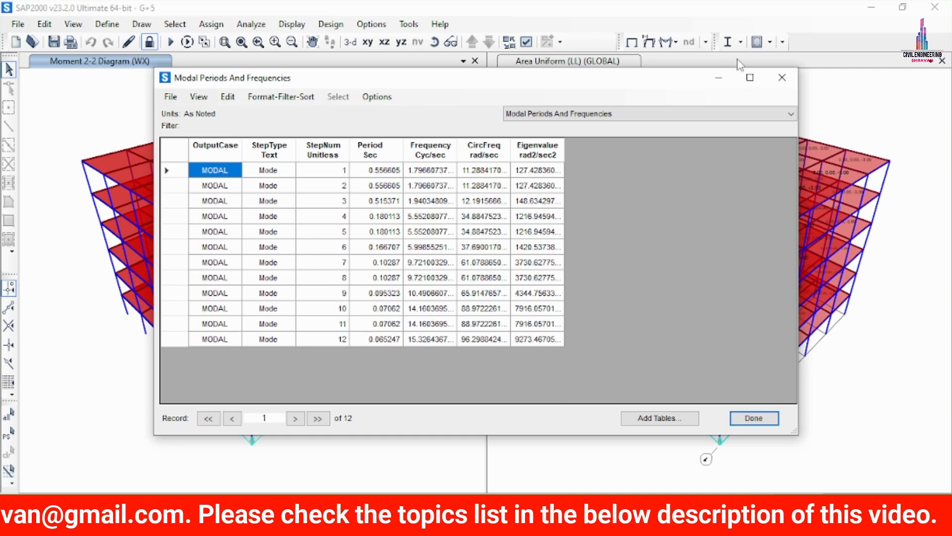
pyautogui.click(782, 78)
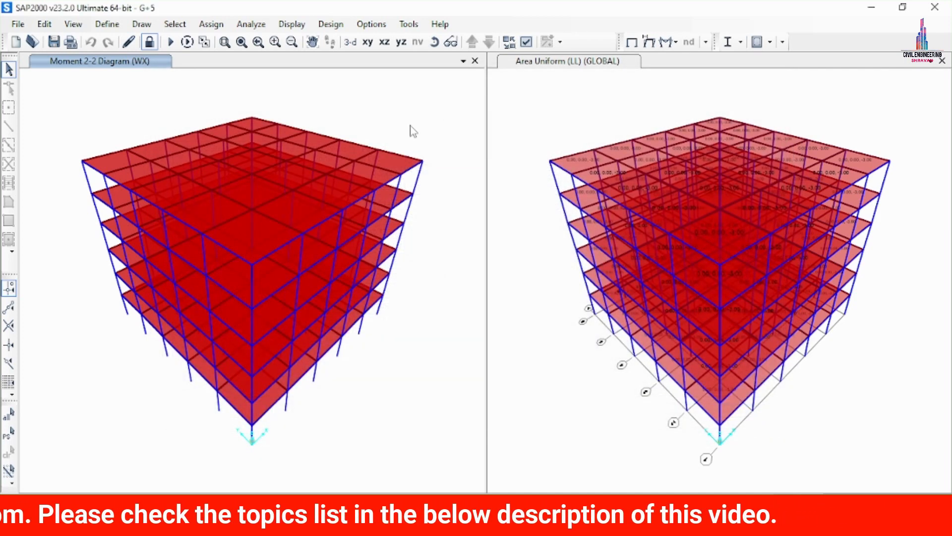